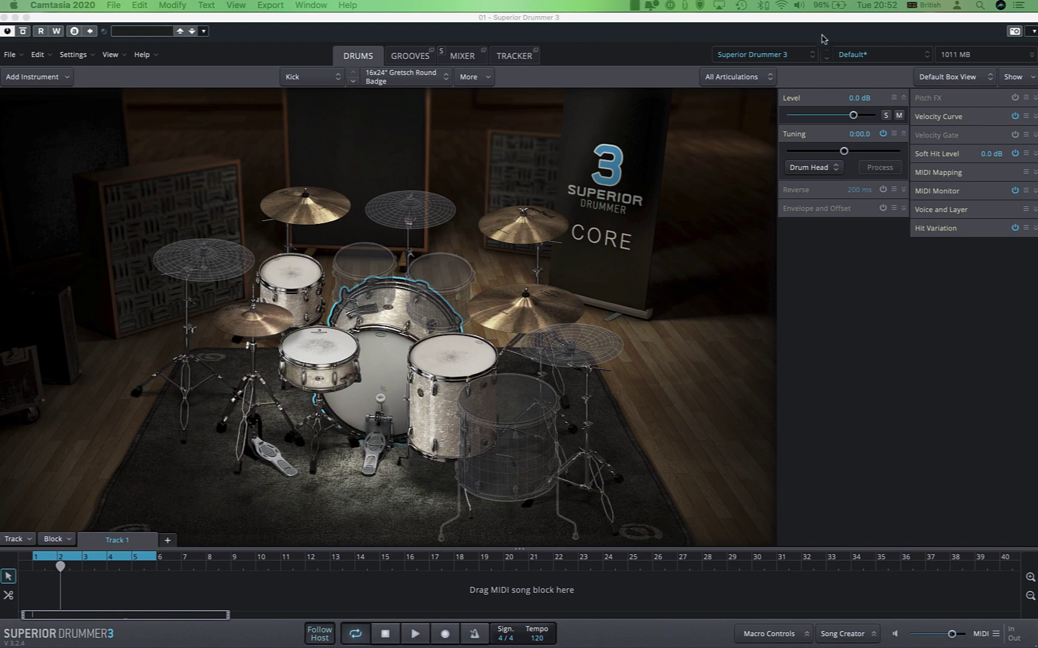
- Browse the Superior Drummer 3 sound library and drum/mixer preset lists, then play the drum pattern
{"action": "left_click", "coordinate": [802, 54]}
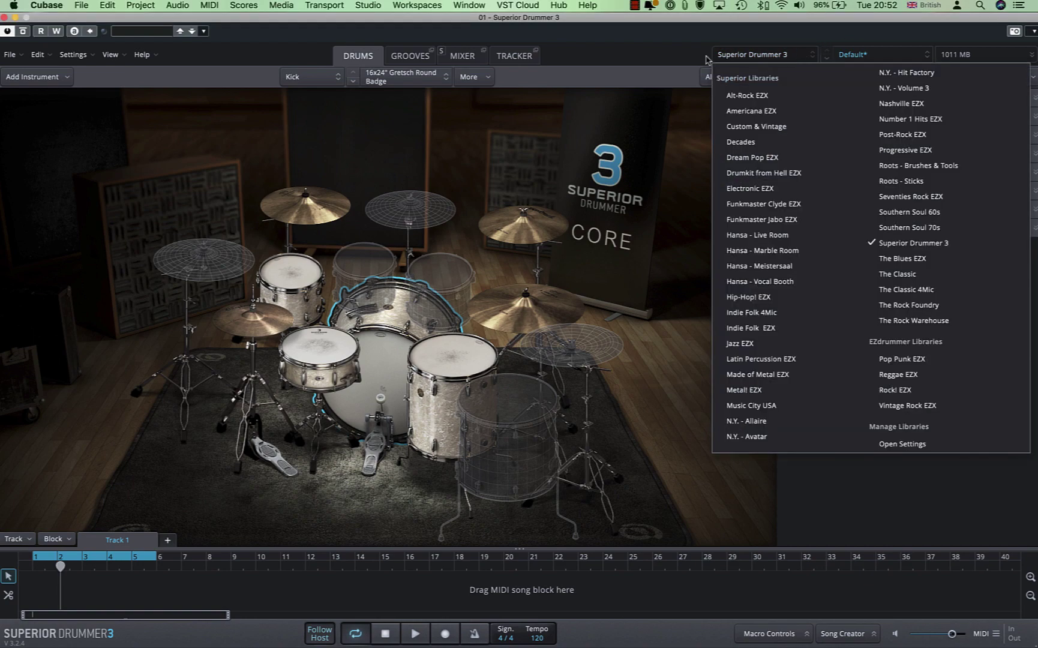
{"action": "left_click", "coordinate": [660, 61]}
{"action": "left_click", "coordinate": [876, 57]}
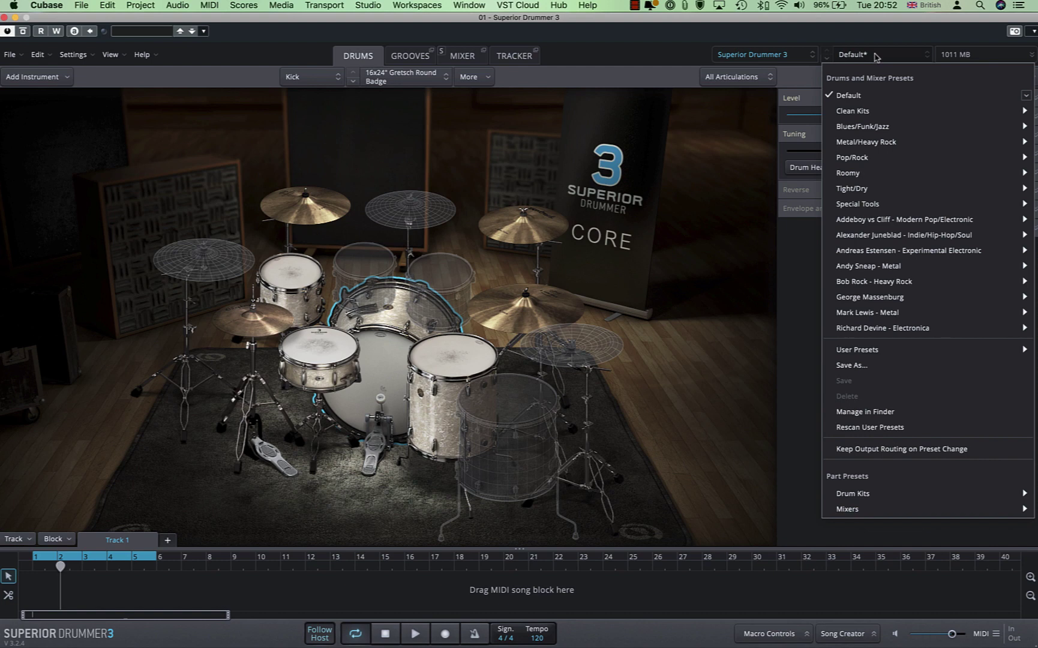
{"action": "left_click", "coordinate": [675, 59]}
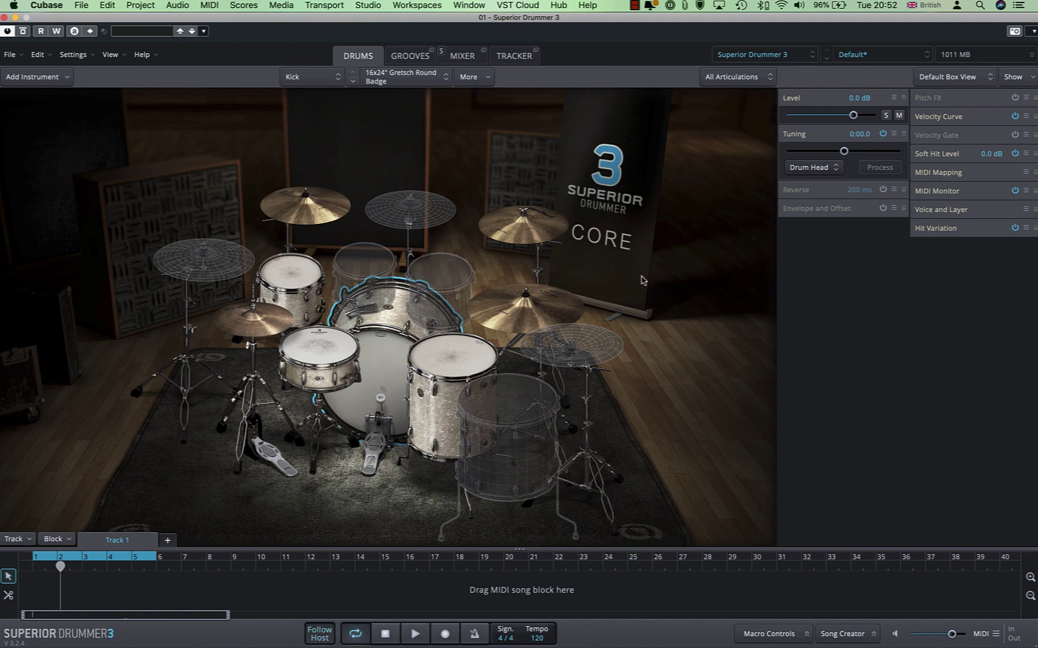
{"action": "key", "text": "space"}
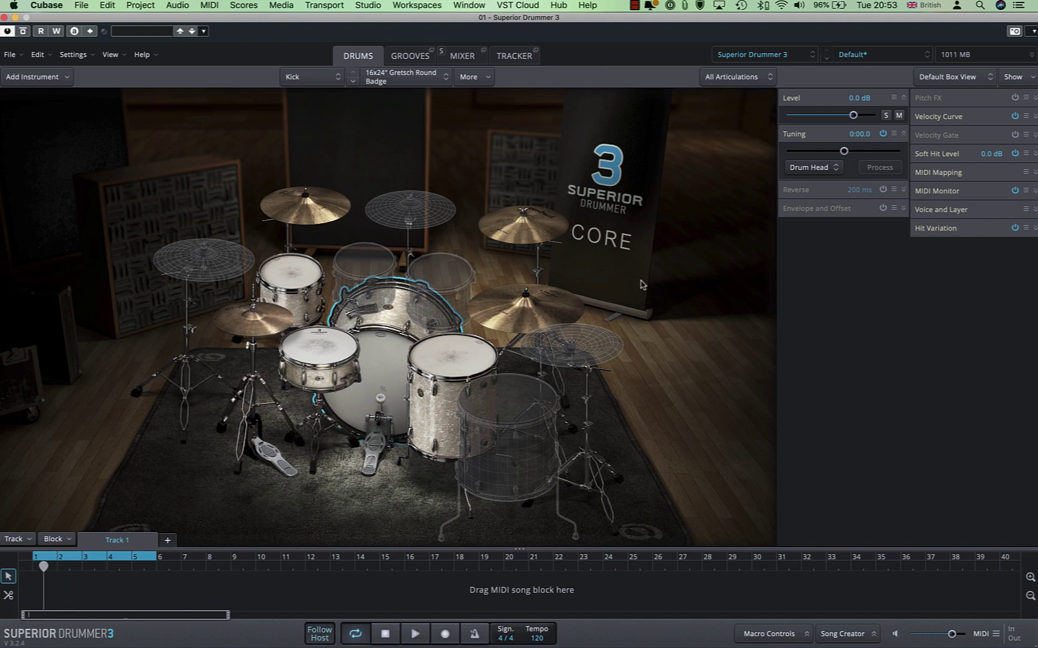
- In the Cubase project, place the cursor at bar 2 and enable cycle looping over bars 1–6
{"action": "left_click", "coordinate": [635, 5]}
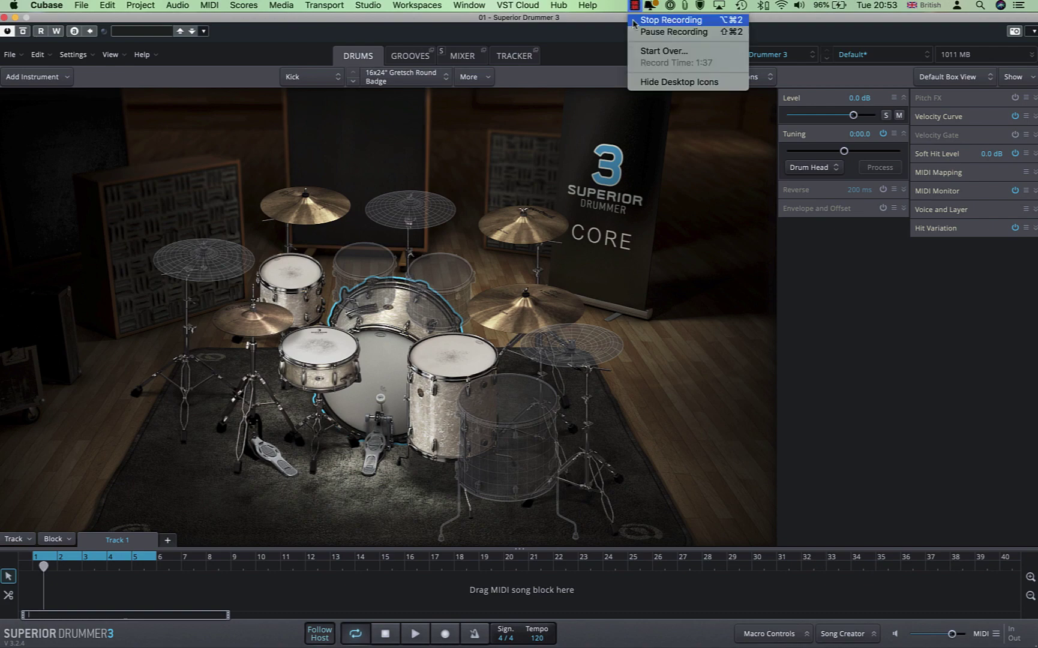
{"action": "left_click", "coordinate": [666, 32]}
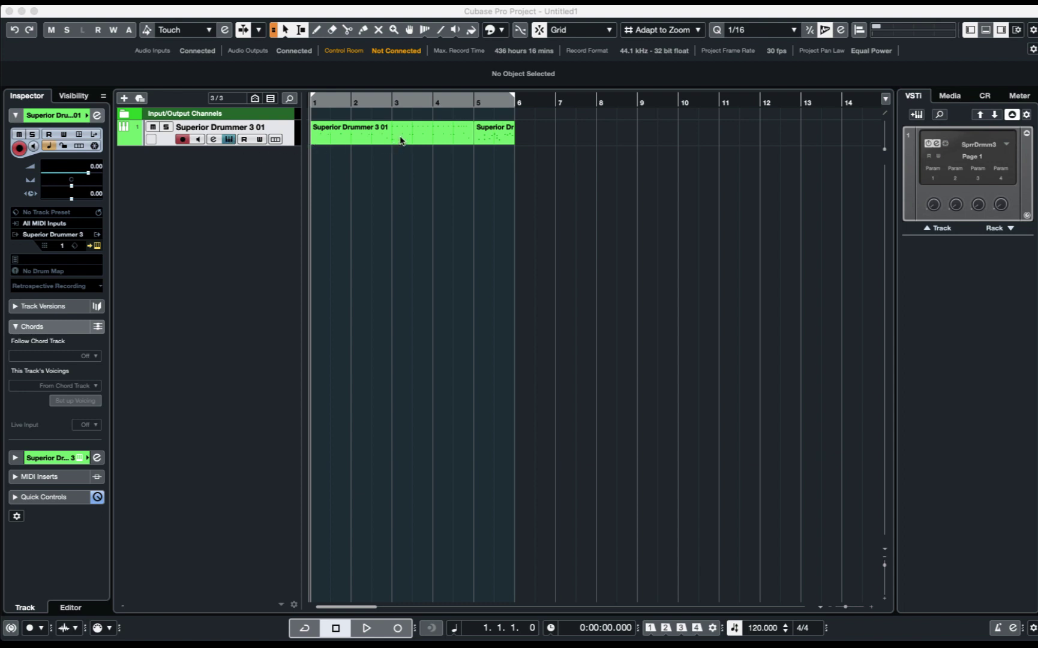
{"action": "left_click", "coordinate": [483, 139]}
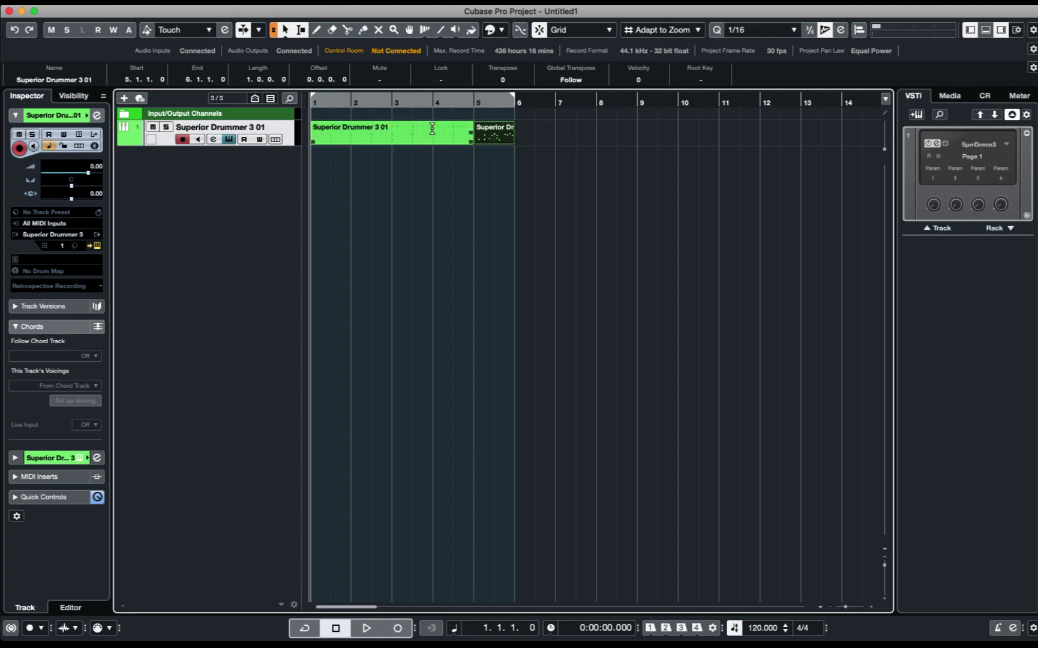
{"action": "left_click", "coordinate": [371, 101]}
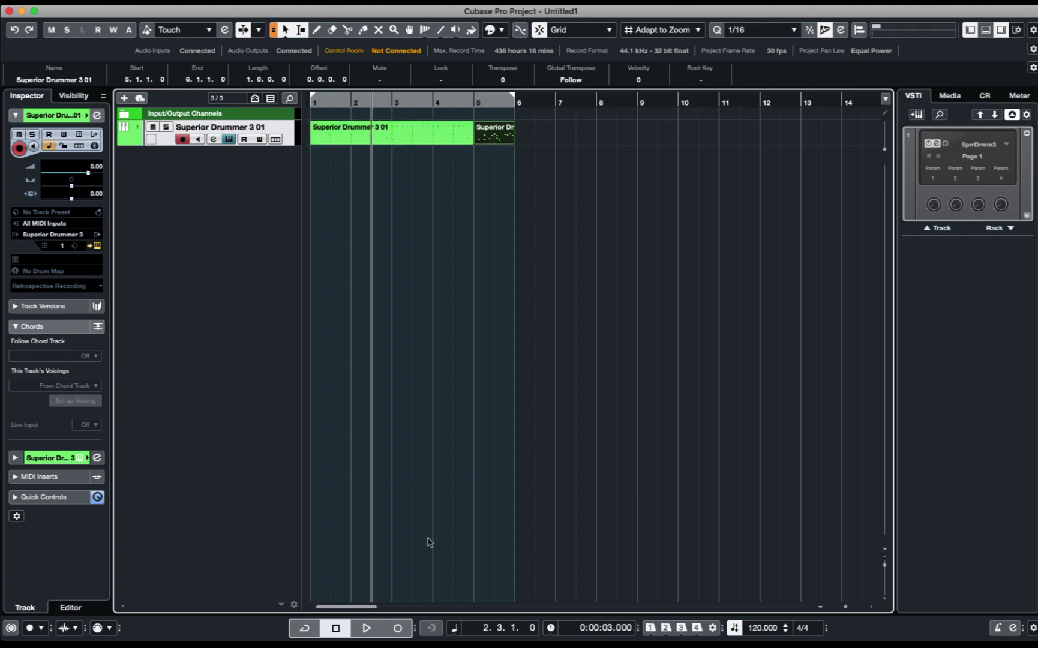
{"action": "left_click", "coordinate": [305, 628]}
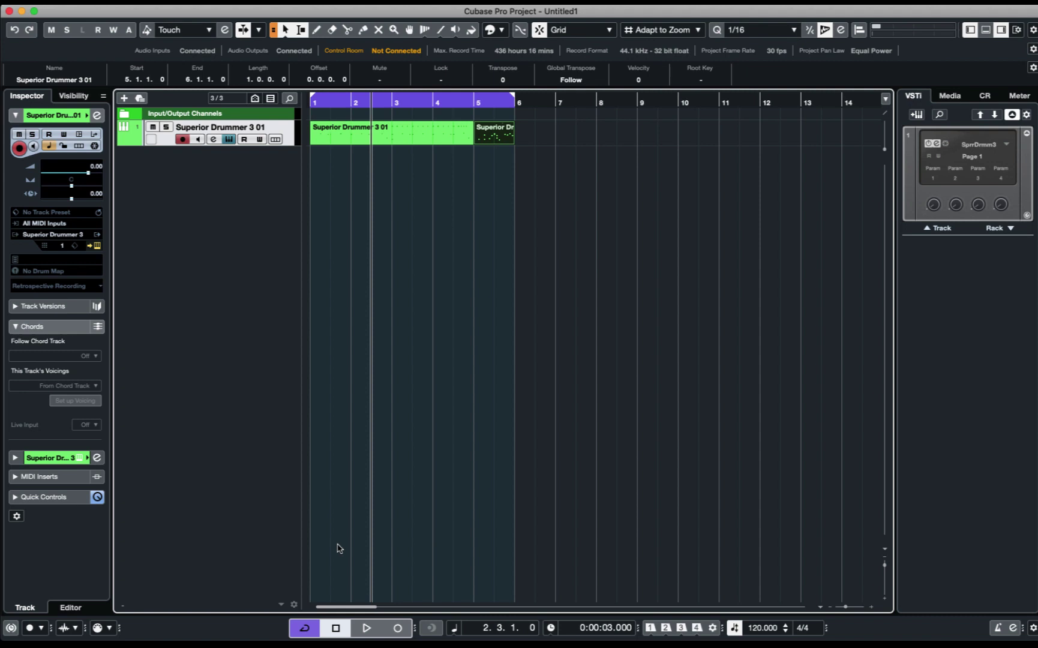
{"action": "left_click", "coordinate": [368, 114]}
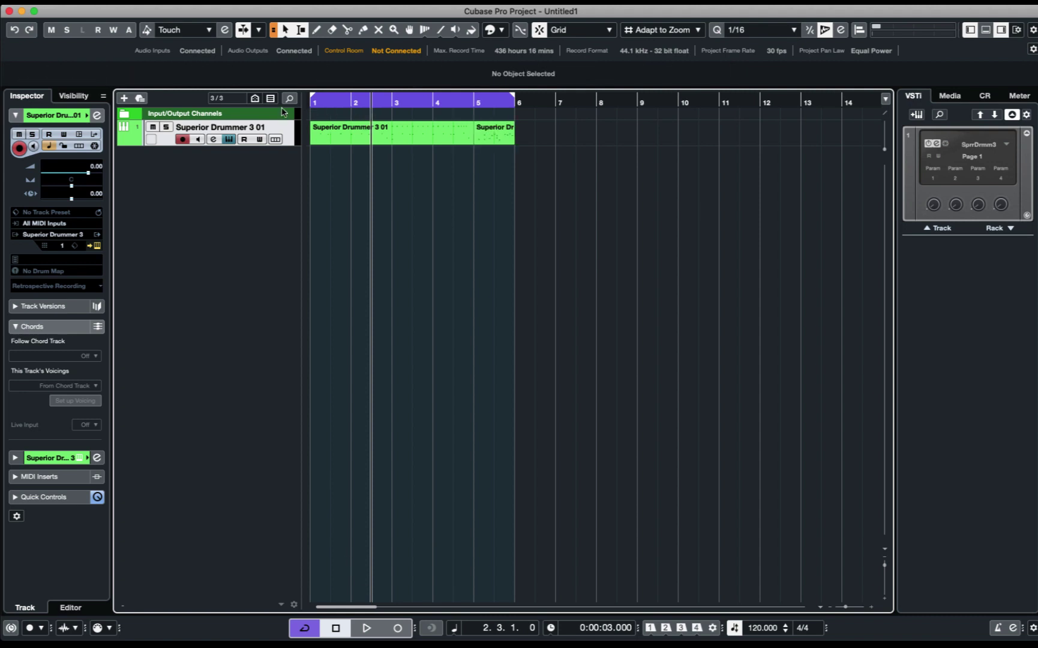
- Play the looped drum parts from bar 1, then stop and return to the start
{"action": "left_click", "coordinate": [310, 101]}
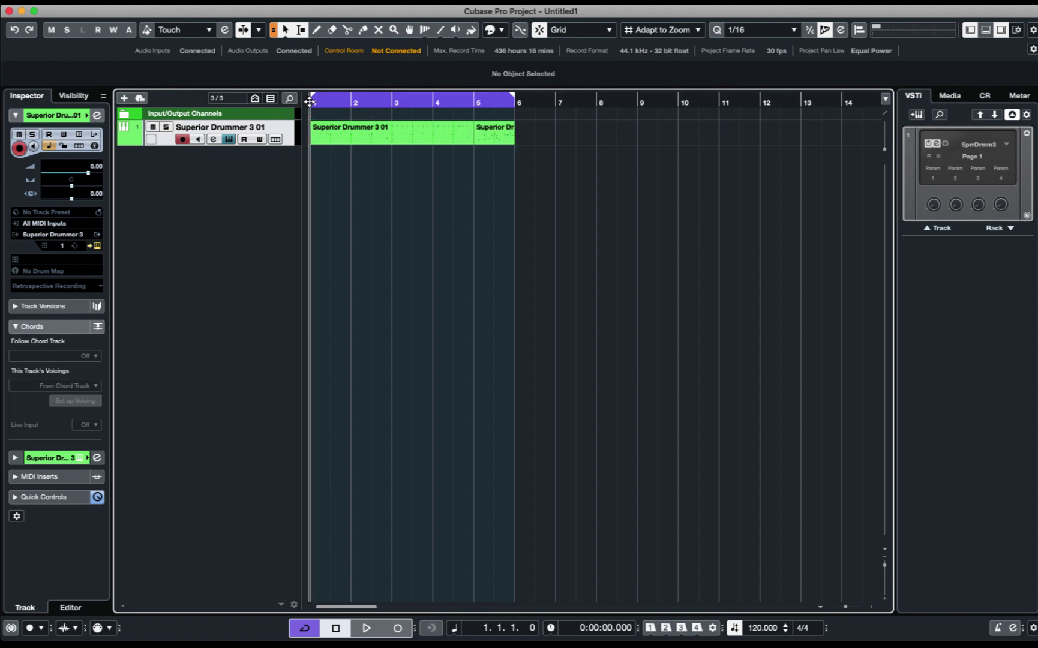
{"action": "left_click", "coordinate": [367, 628]}
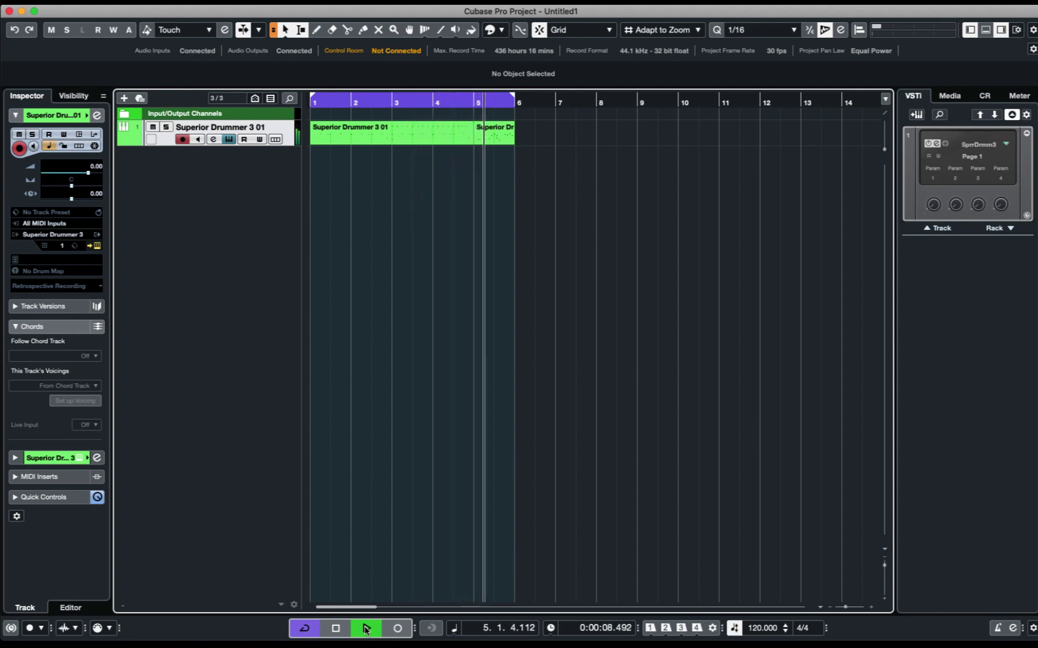
{"action": "left_click", "coordinate": [366, 628]}
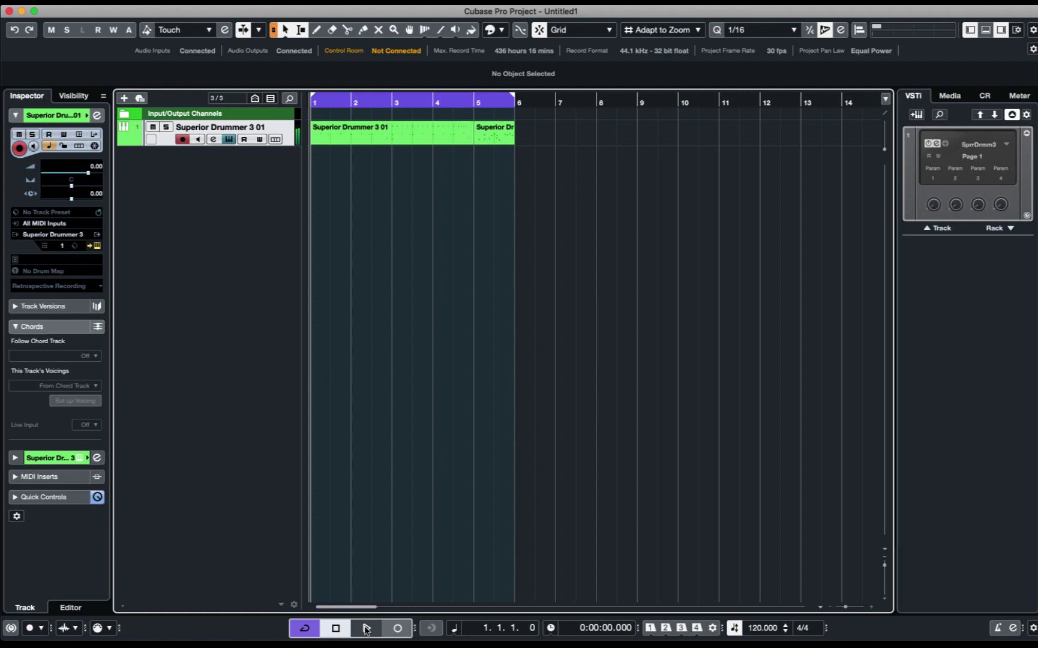
{"action": "left_click", "coordinate": [367, 629]}
{"action": "left_click", "coordinate": [336, 628]}
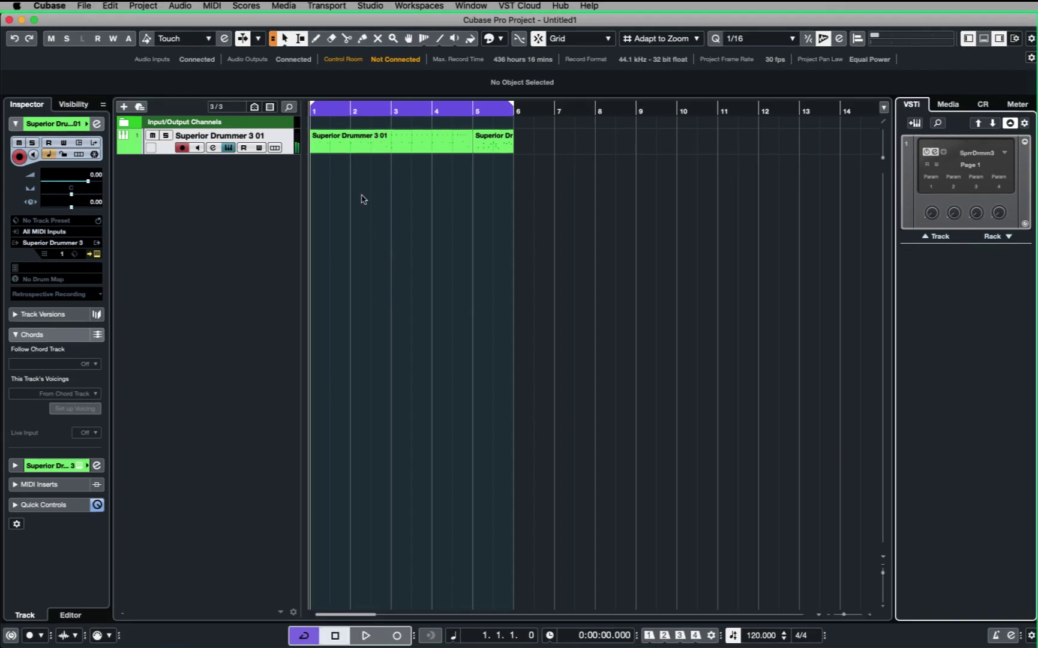
- Render the Superior Drummer 3 track in place as Dry (Transfer Channel Settings) to a new audio track
{"action": "left_click", "coordinate": [110, 7]}
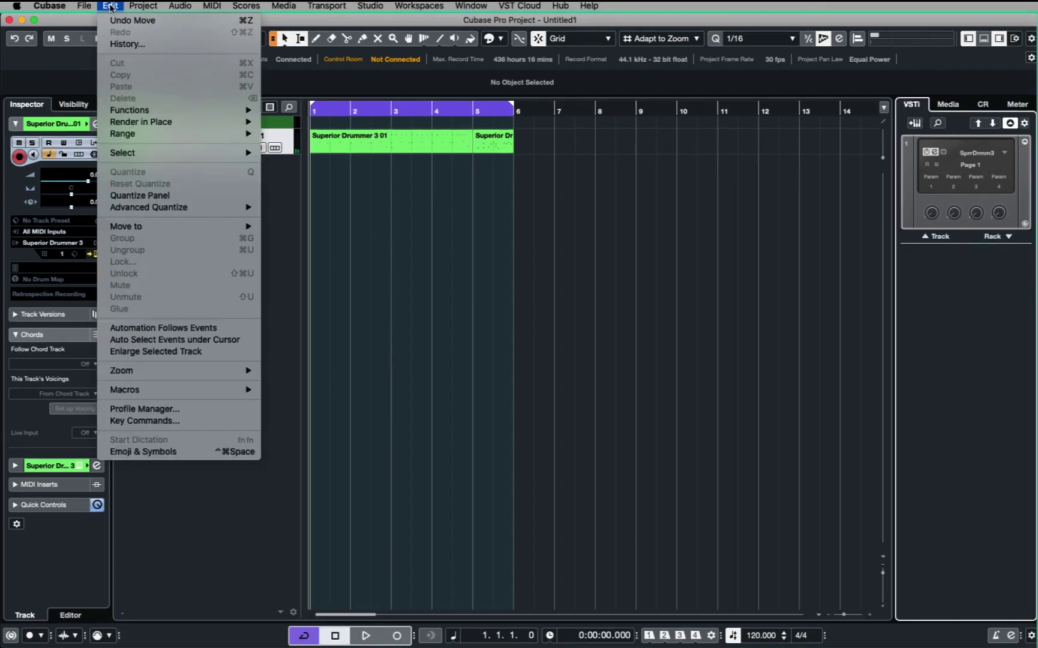
{"action": "mouse_move", "coordinate": [216, 125]}
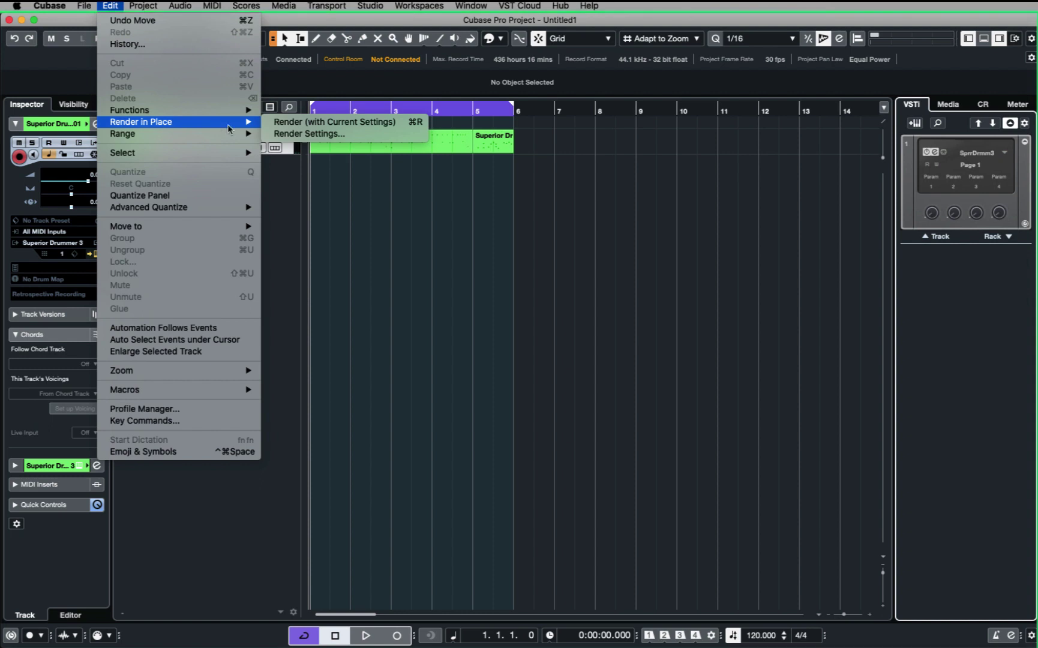
{"action": "left_click", "coordinate": [335, 122]}
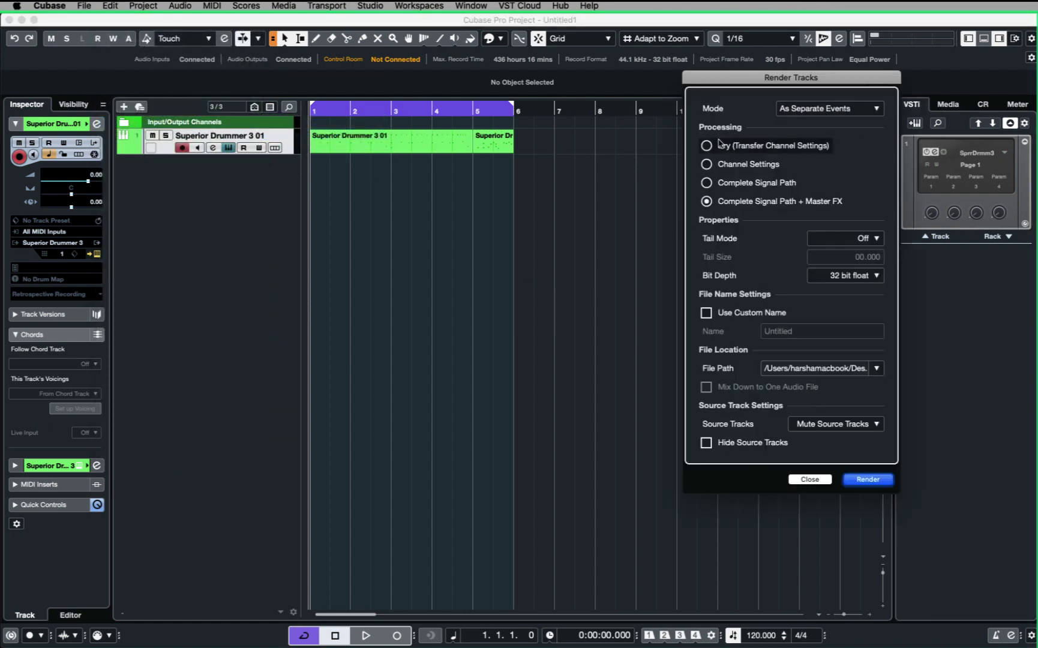
{"action": "left_click", "coordinate": [720, 144]}
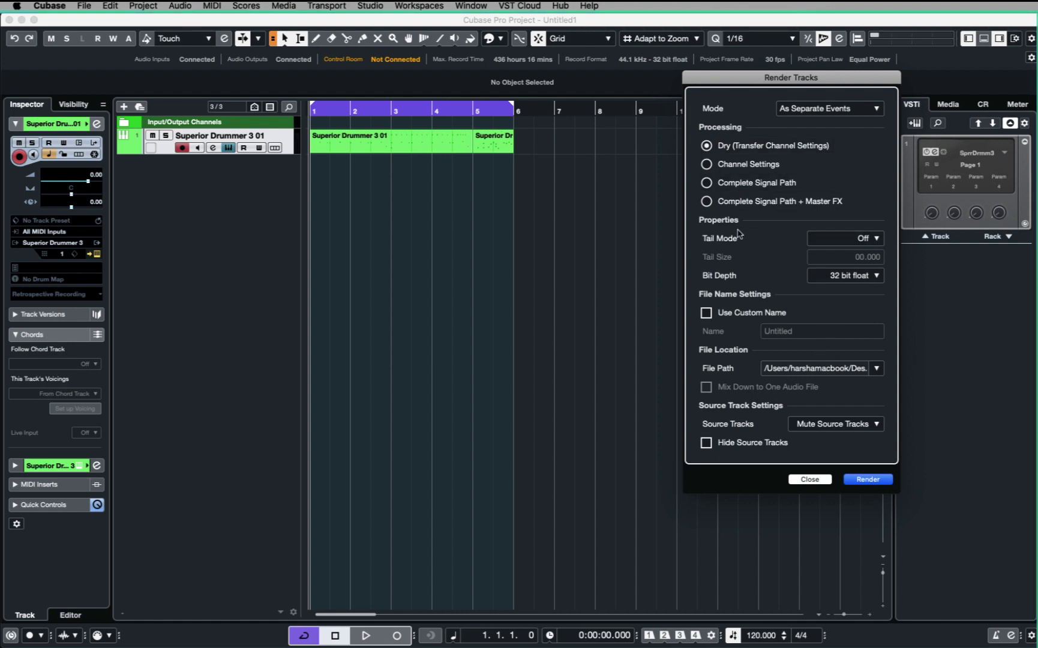
{"action": "left_click", "coordinate": [864, 480]}
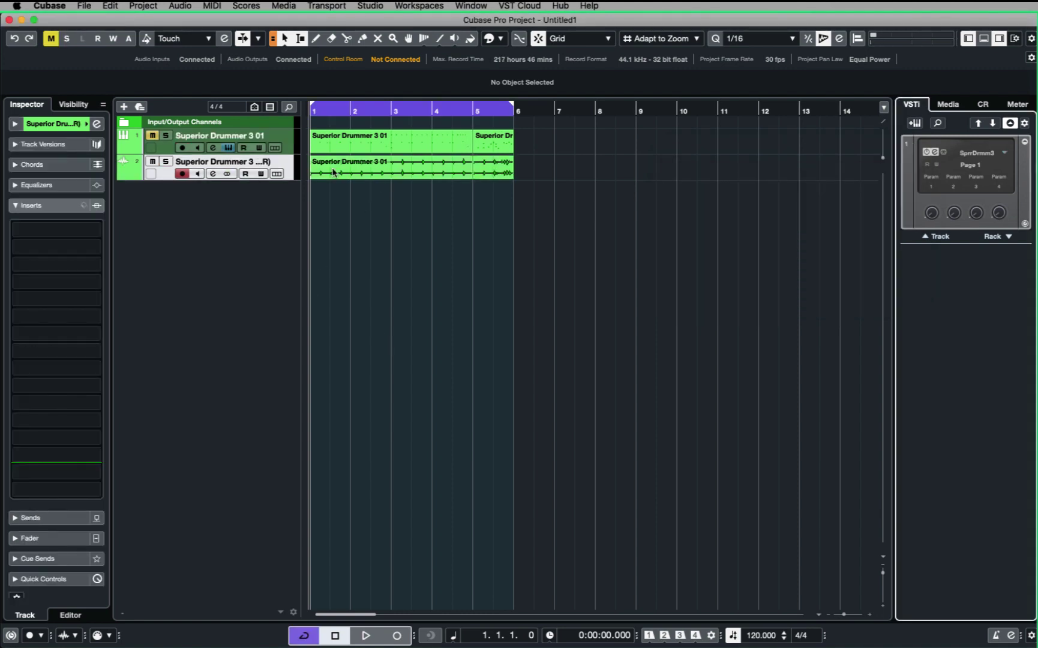
- Solo the new rendered audio track and play it back
{"action": "left_click", "coordinate": [166, 161]}
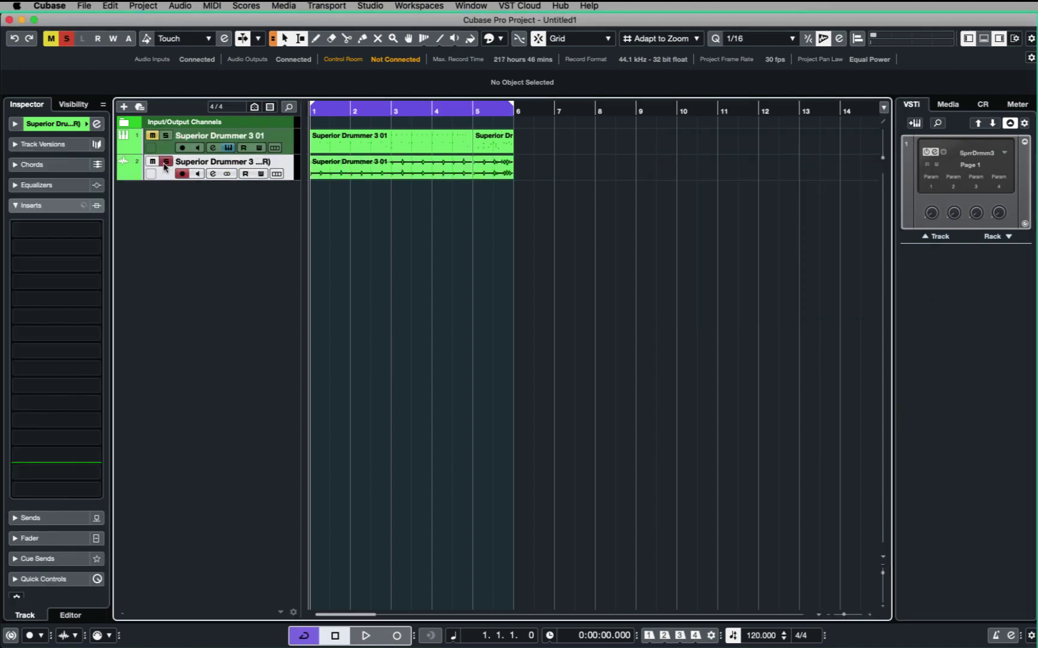
{"action": "key", "text": "space"}
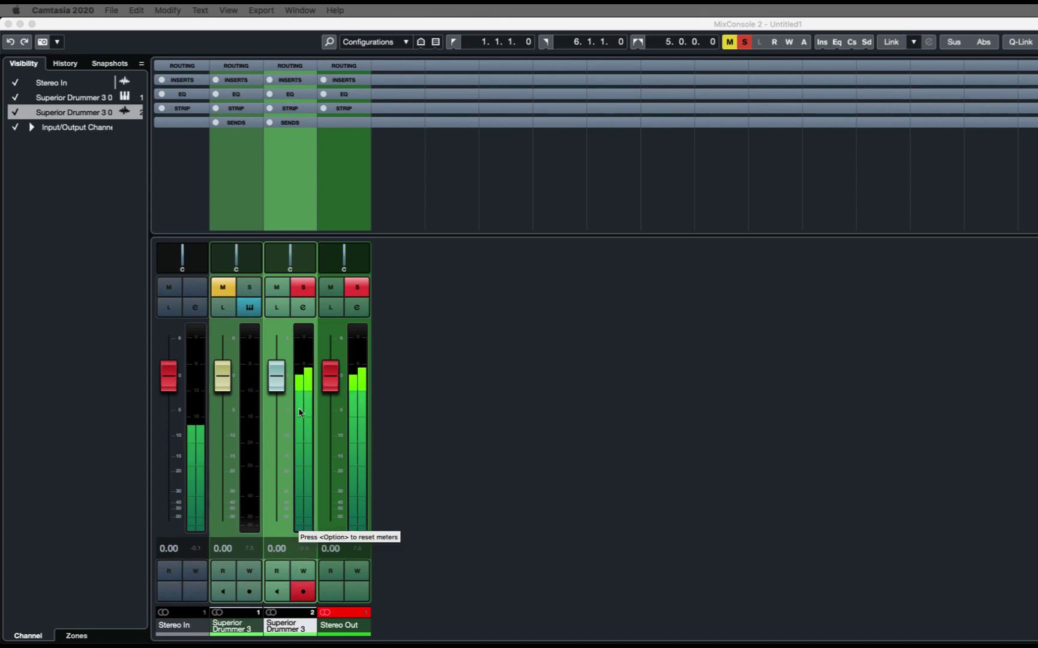
- Hide Stereo In from the MixConsole, close it, and delete the rendered audio track
{"action": "left_click", "coordinate": [15, 82]}
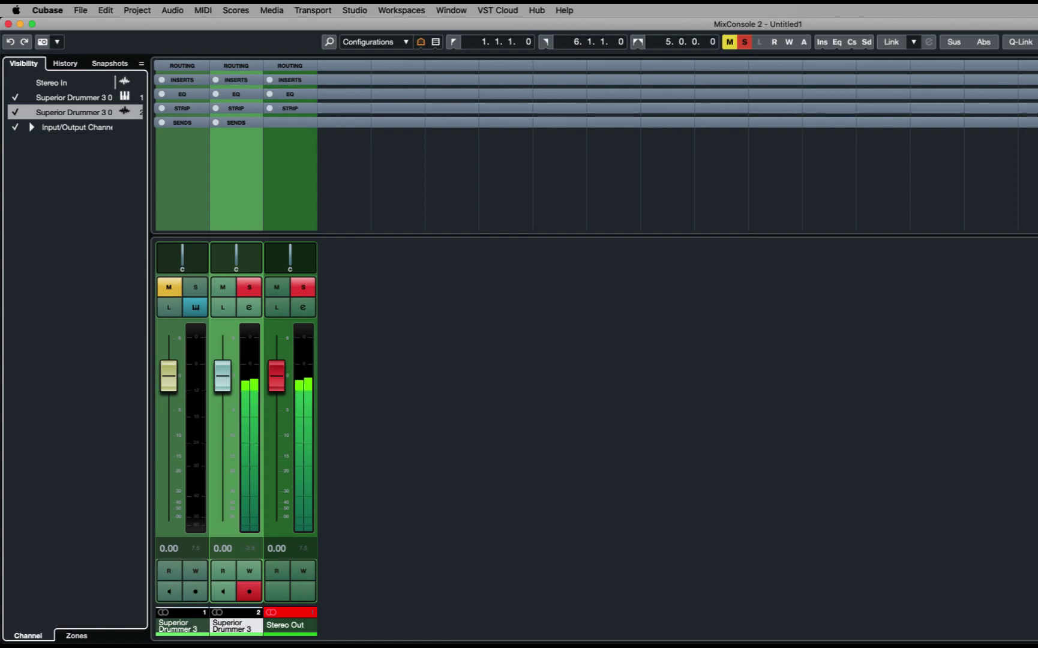
{"action": "key", "text": "F3"}
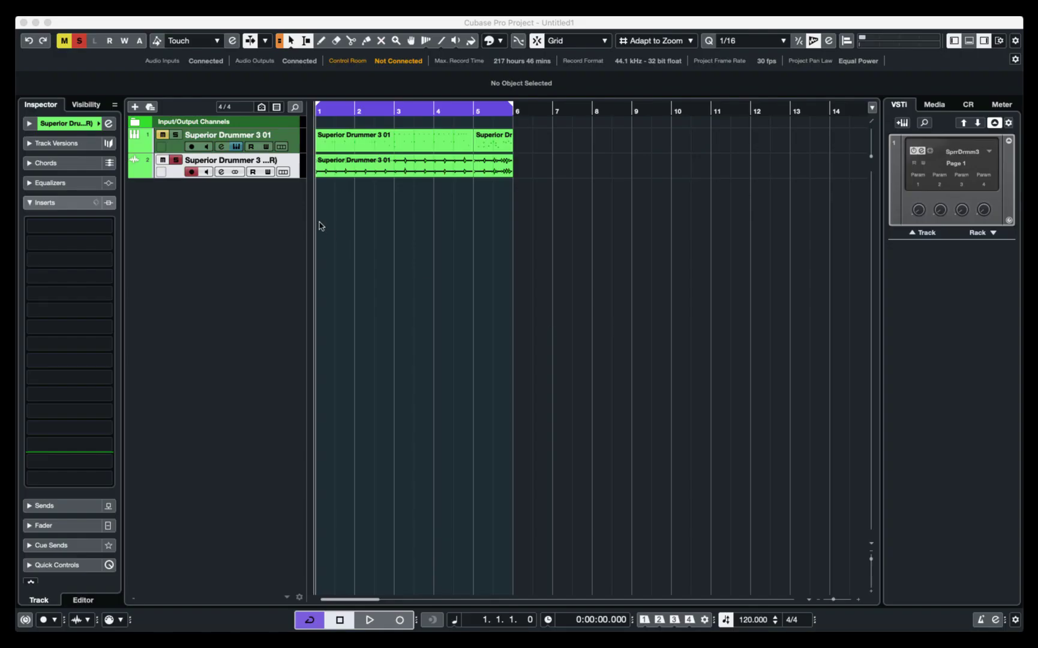
{"action": "left_click", "coordinate": [296, 167]}
{"action": "key", "text": "BackSpace"}
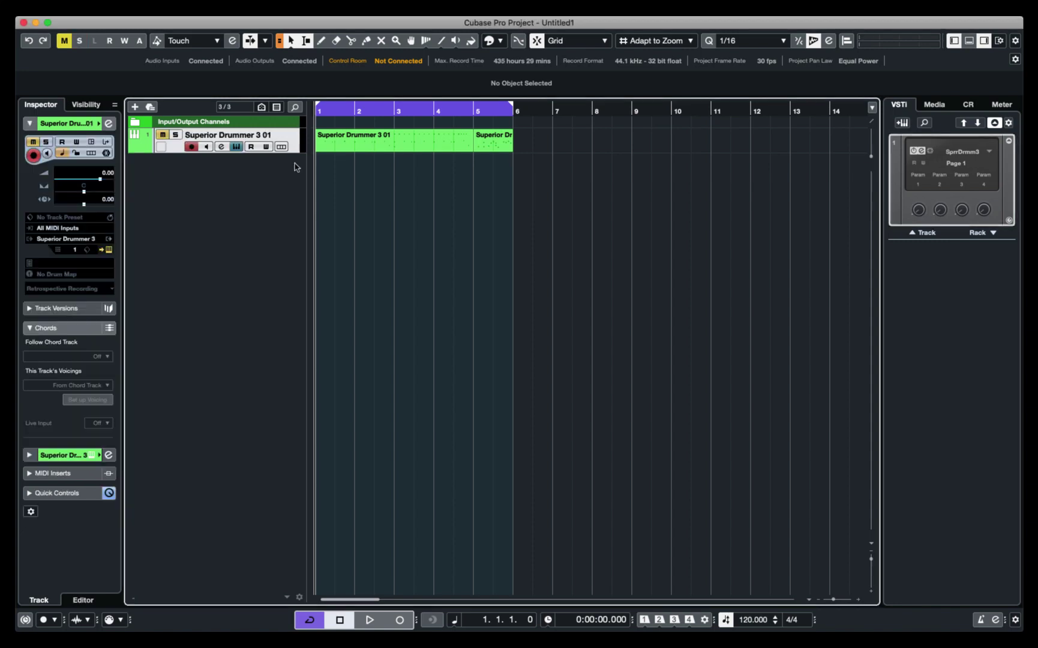
- Play and stop the remaining drum track, then solo the Superior Drummer 3 MIDI track
{"action": "key", "text": "space"}
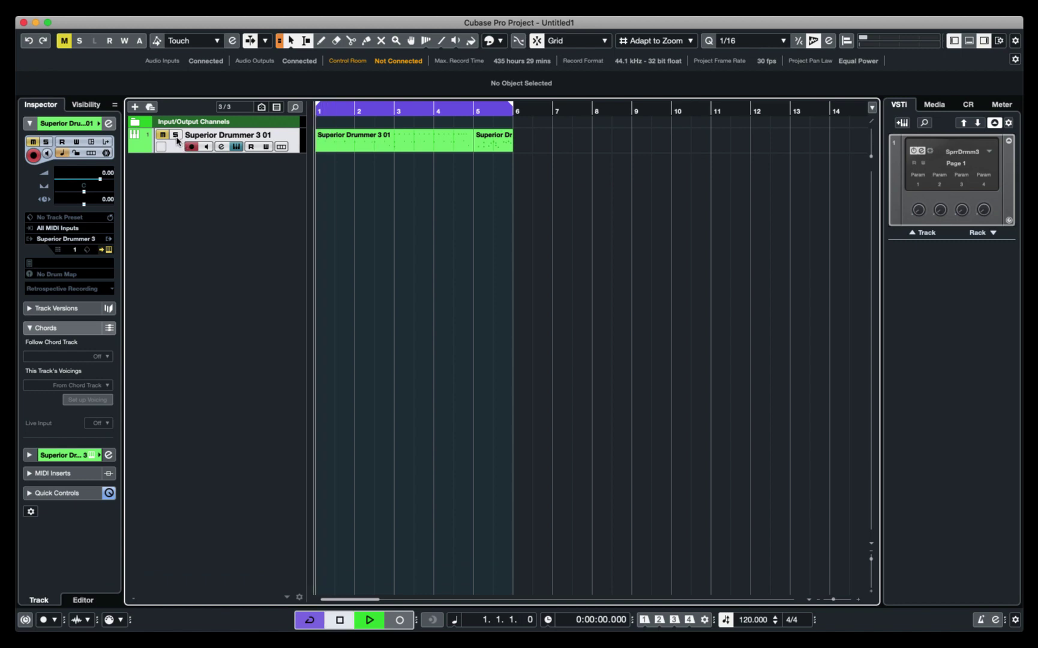
{"action": "key", "text": "space"}
{"action": "key", "text": "s"}
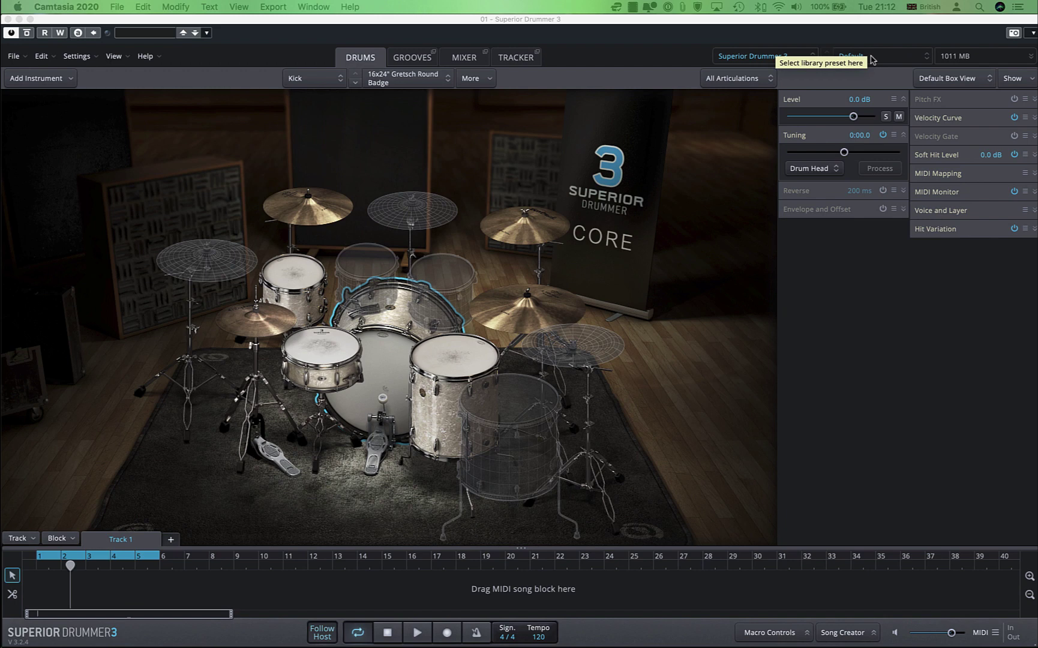
{"action": "key", "text": "space"}
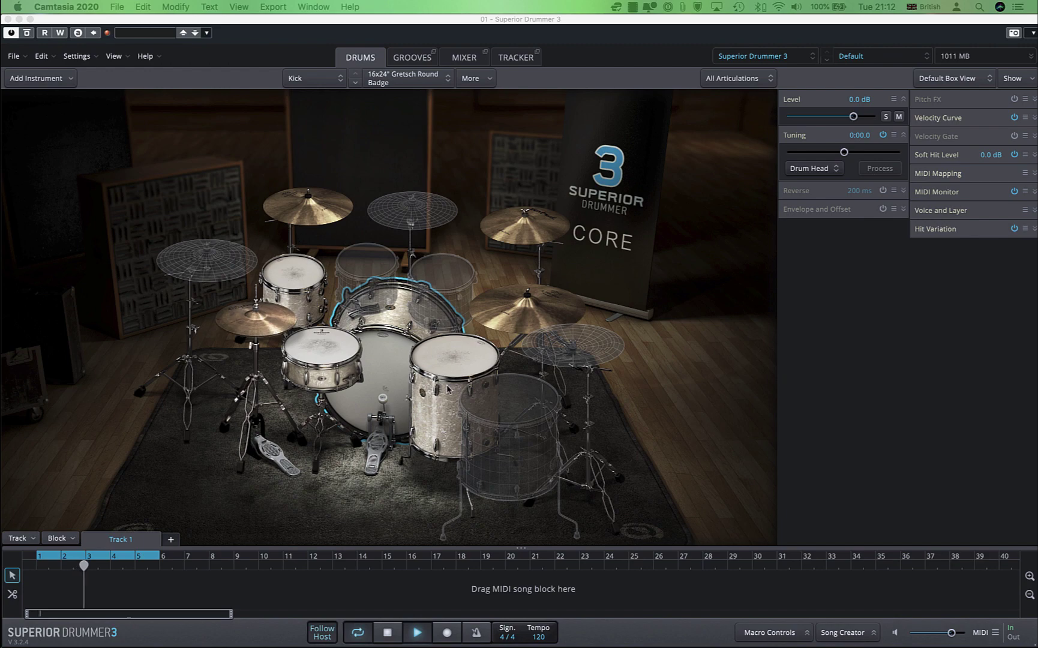
{"action": "left_click", "coordinate": [464, 57]}
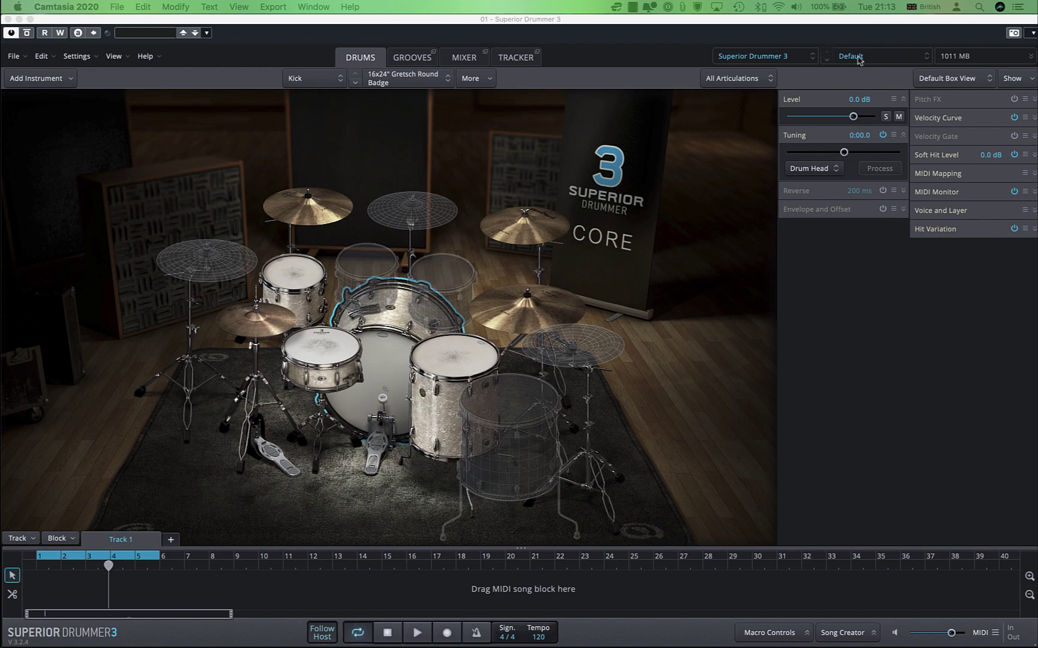
- Load the Club Kit Basic preset from the drums and mixer presets list
{"action": "left_click", "coordinate": [892, 58]}
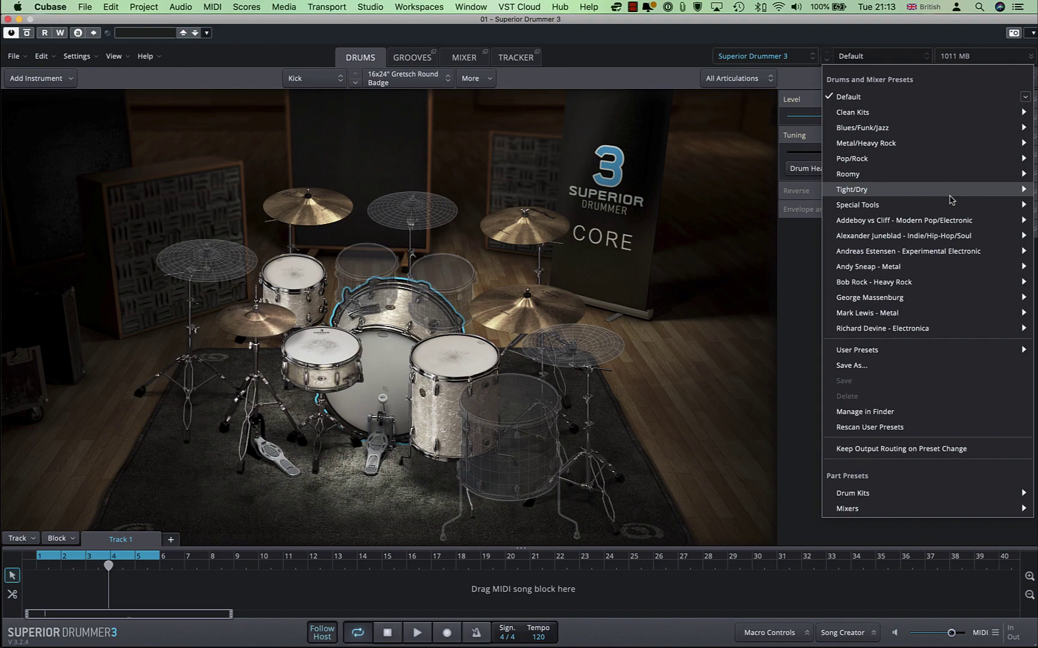
{"action": "mouse_move", "coordinate": [942, 148]}
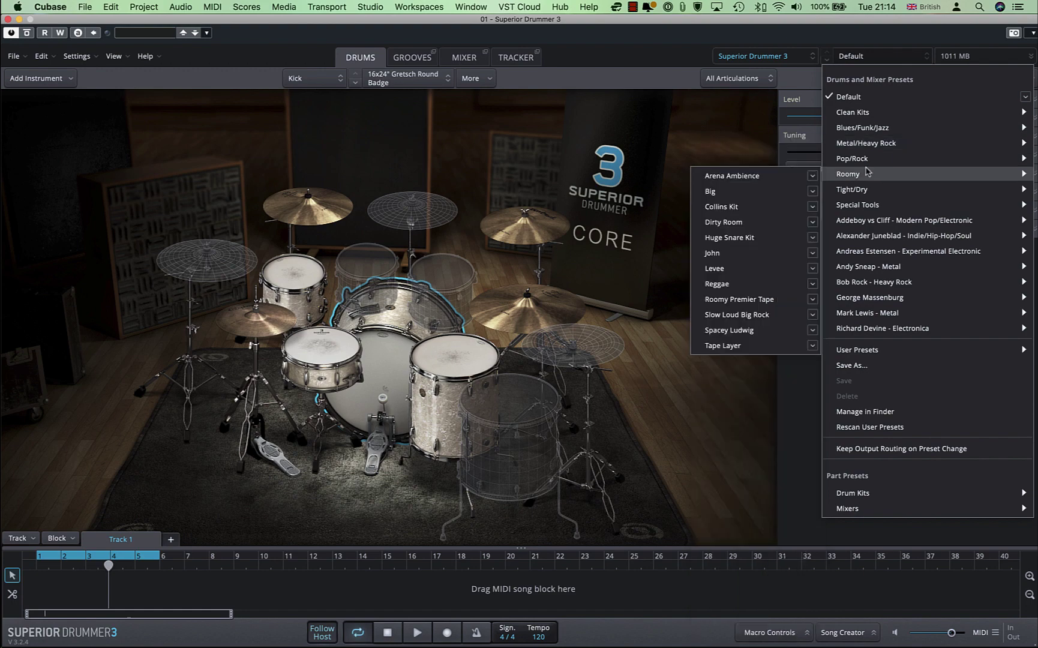
{"action": "mouse_move", "coordinate": [871, 158]}
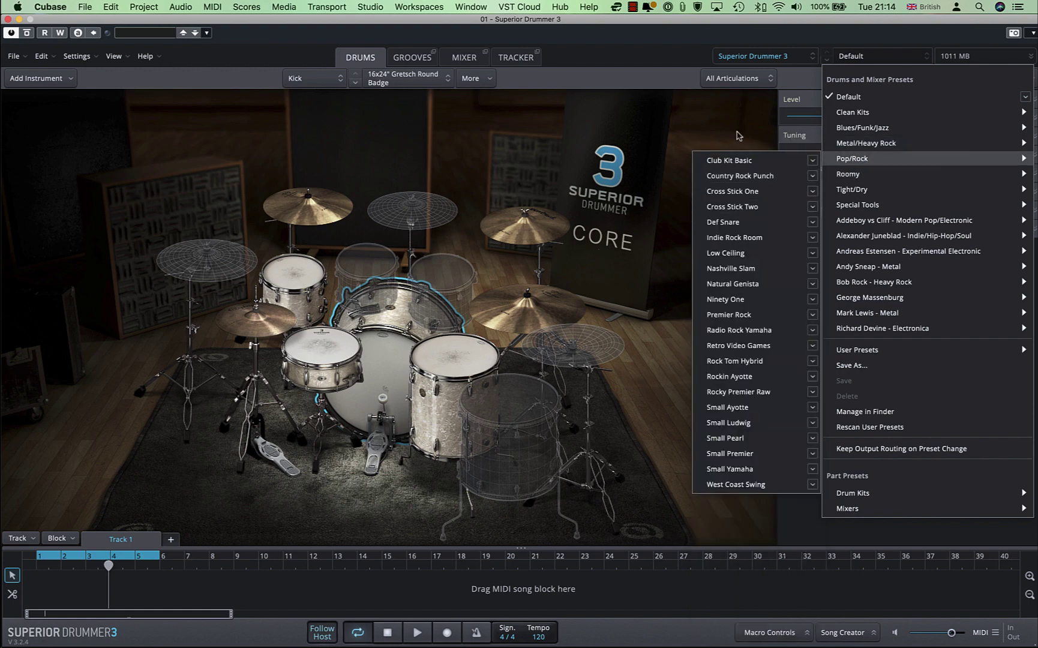
{"action": "left_click", "coordinate": [739, 160]}
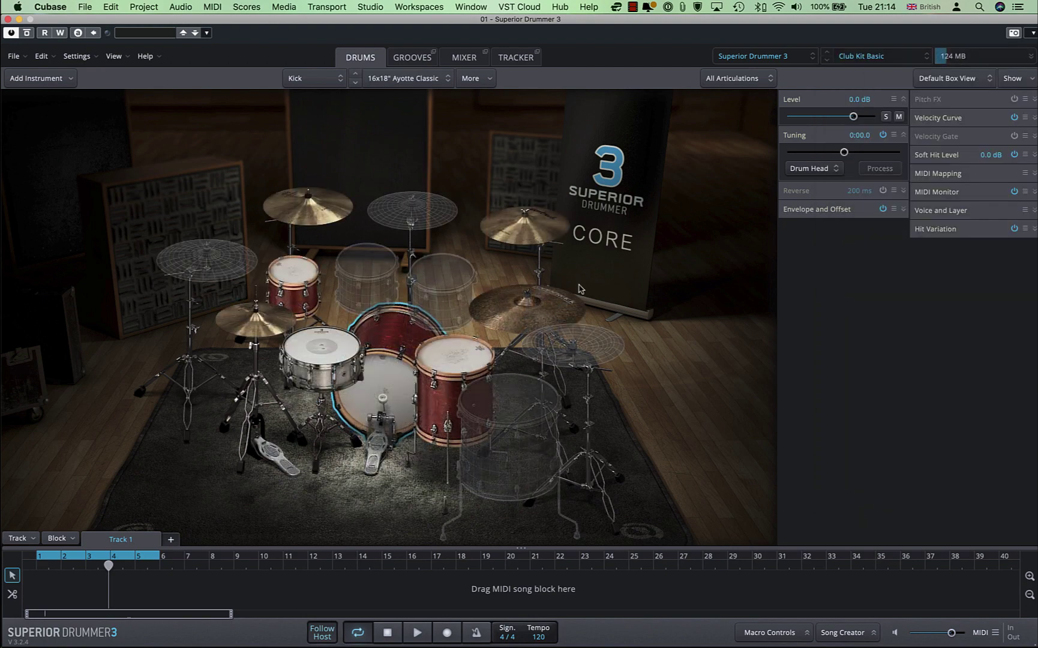
- Audition the kit, then replace it with the Default drums and mixer preset
{"action": "key", "text": "space"}
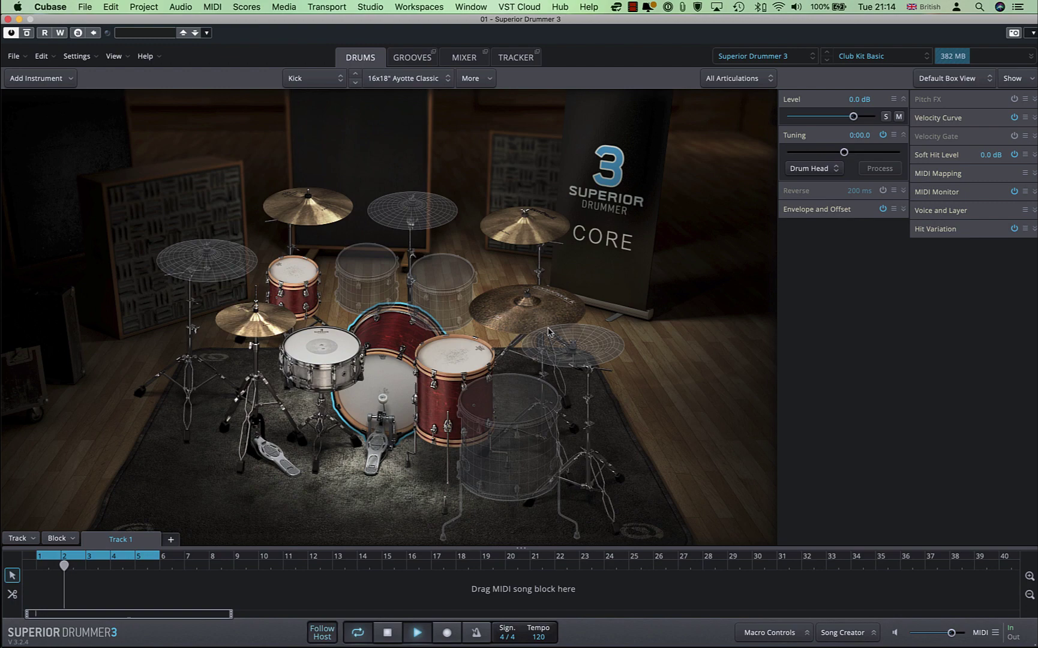
{"action": "key", "text": "space"}
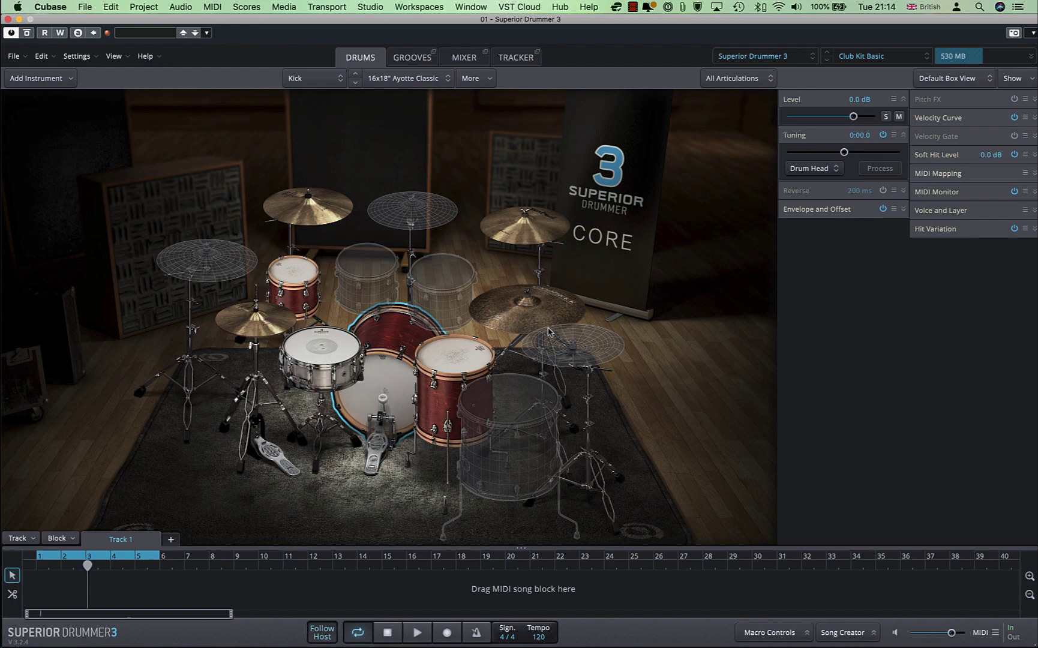
{"action": "left_click", "coordinate": [862, 59]}
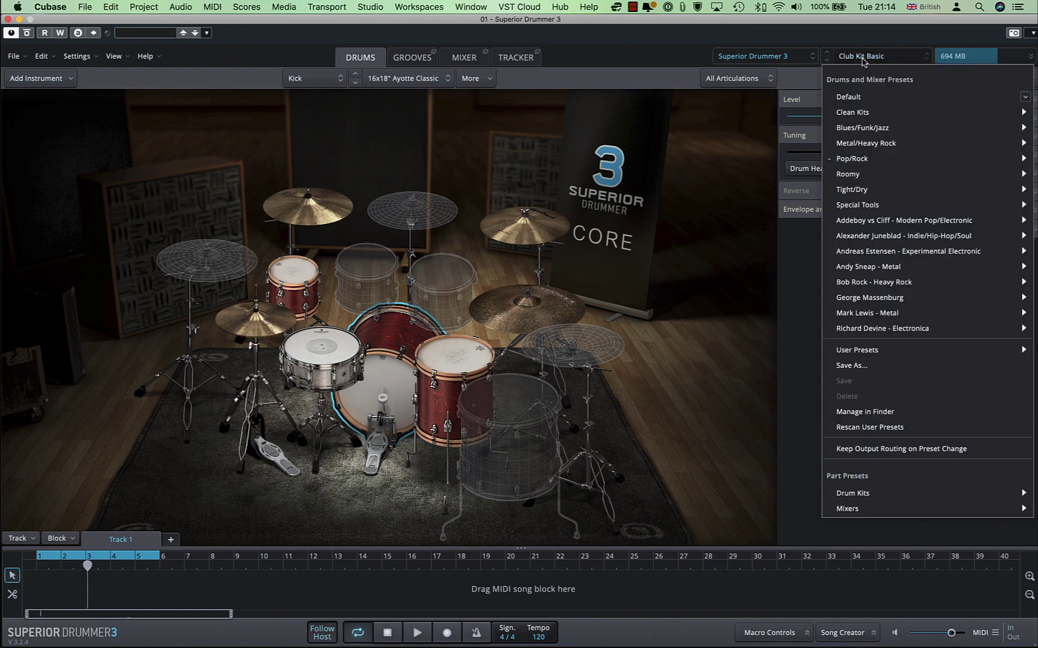
{"action": "left_click", "coordinate": [863, 97]}
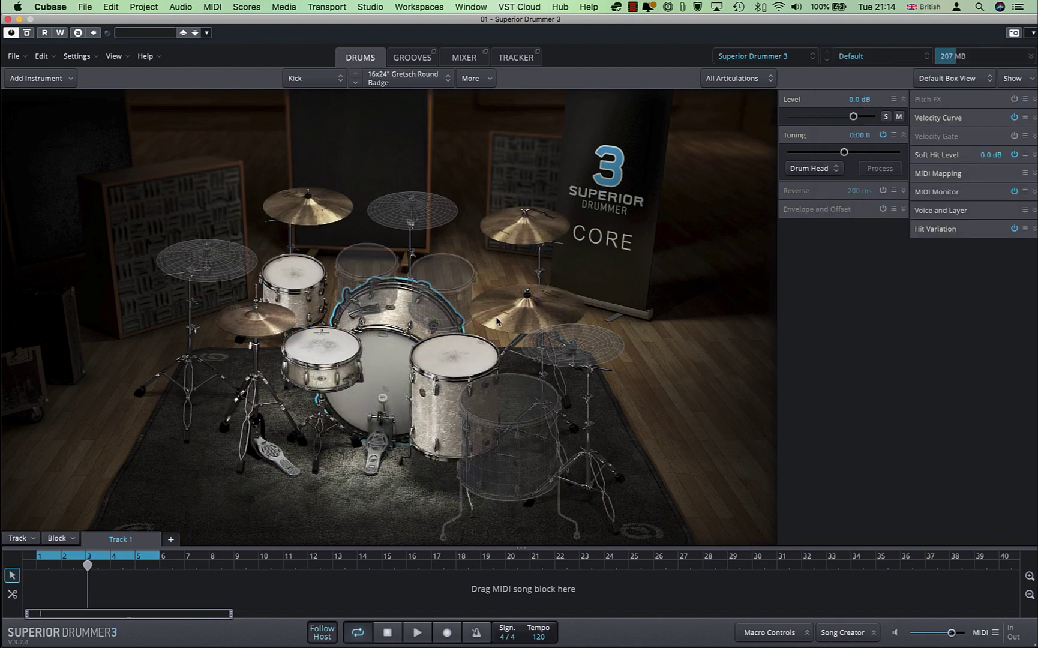
- Choose Select Parts... for the Pearl BB Kit preset under Mark Lewis - Metal
{"action": "left_click", "coordinate": [883, 58]}
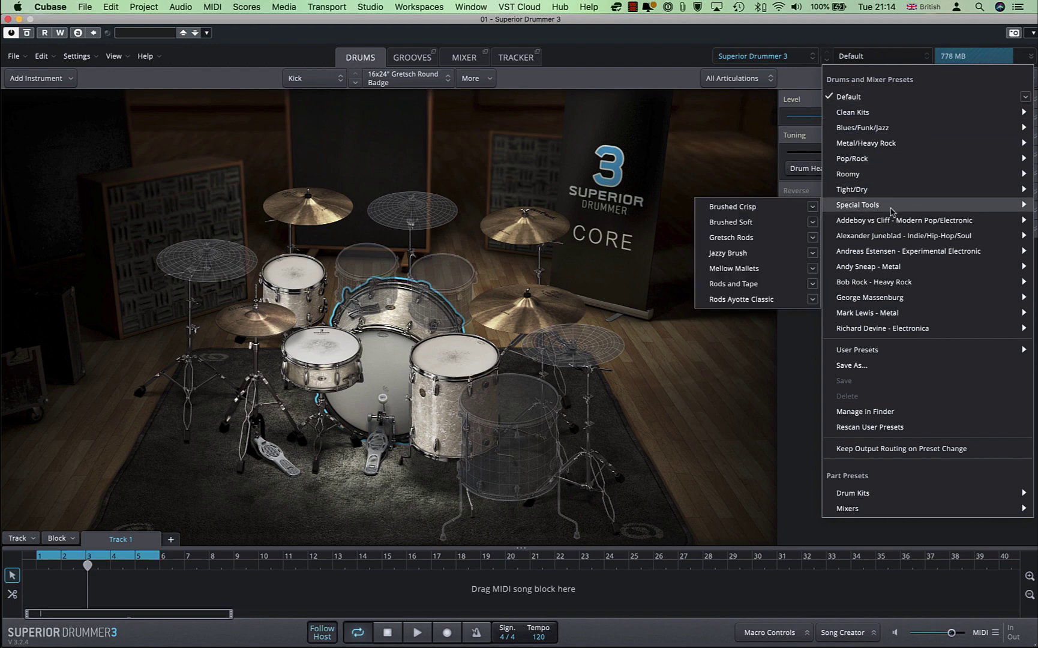
{"action": "mouse_move", "coordinate": [881, 271]}
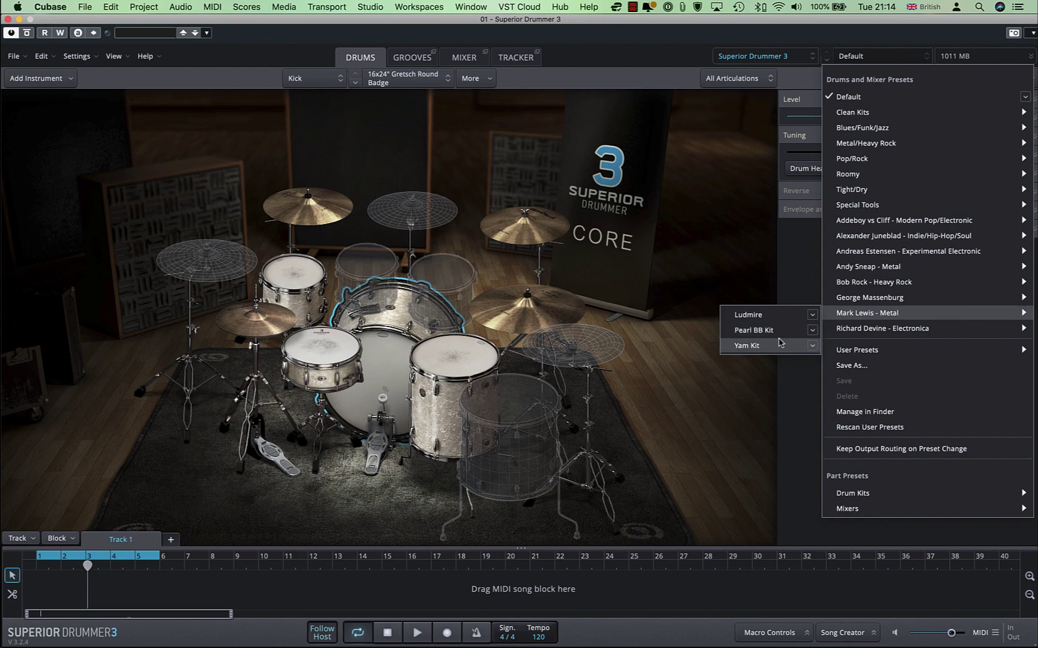
{"action": "left_click", "coordinate": [812, 334]}
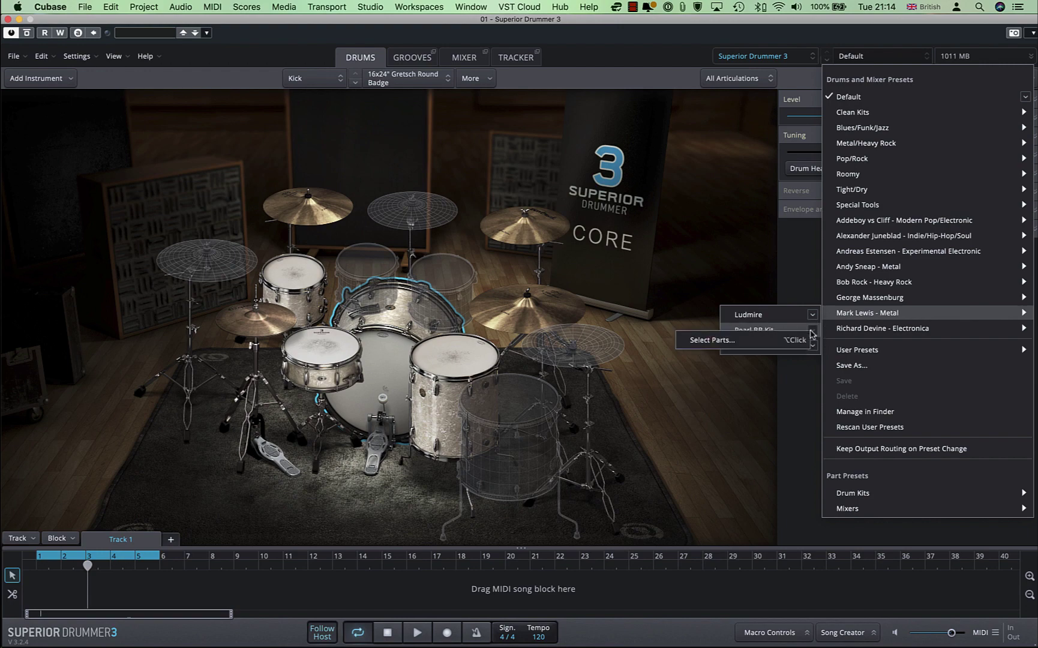
{"action": "left_click", "coordinate": [764, 345]}
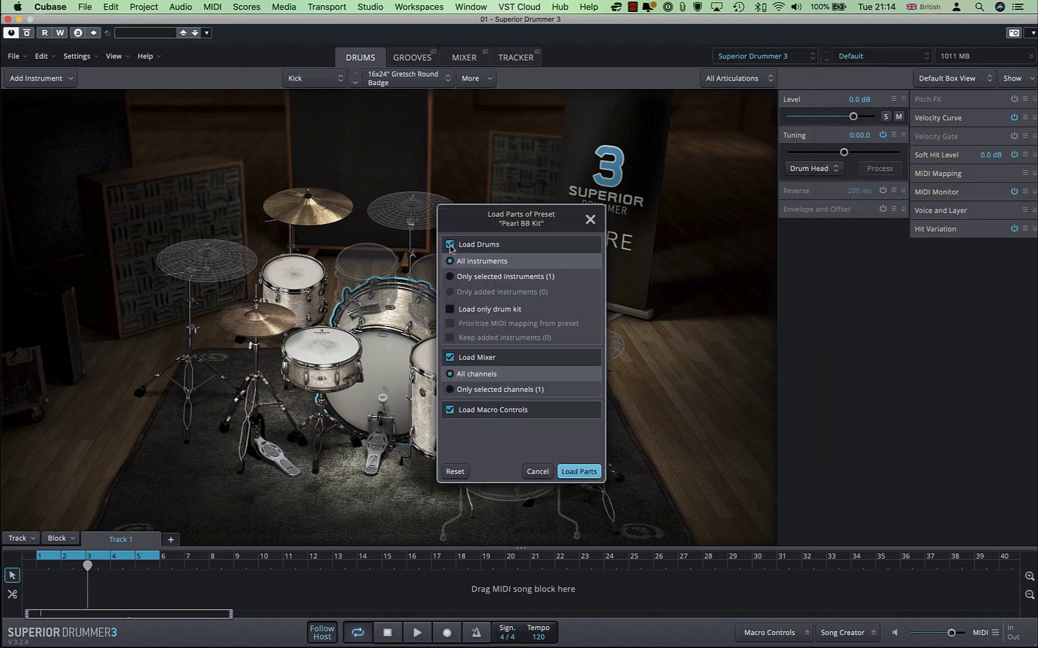
- Untick Load Drums and load only the Pearl BB Kit mixer and macro controls
{"action": "left_click", "coordinate": [450, 276]}
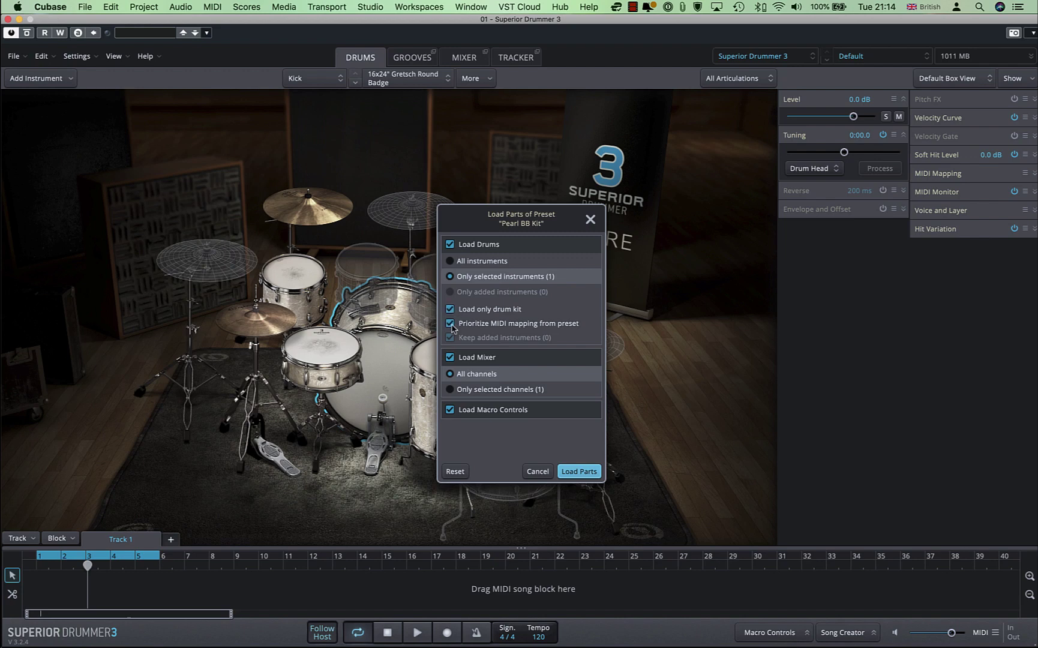
{"action": "left_click", "coordinate": [450, 309]}
{"action": "left_click", "coordinate": [451, 261]}
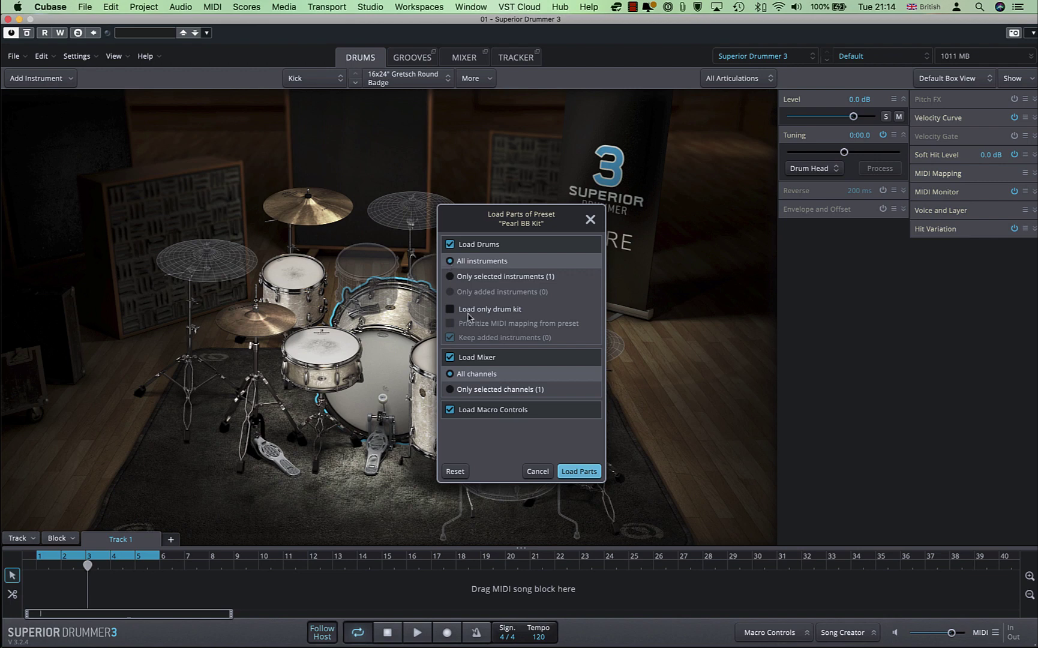
{"action": "left_click", "coordinate": [450, 245]}
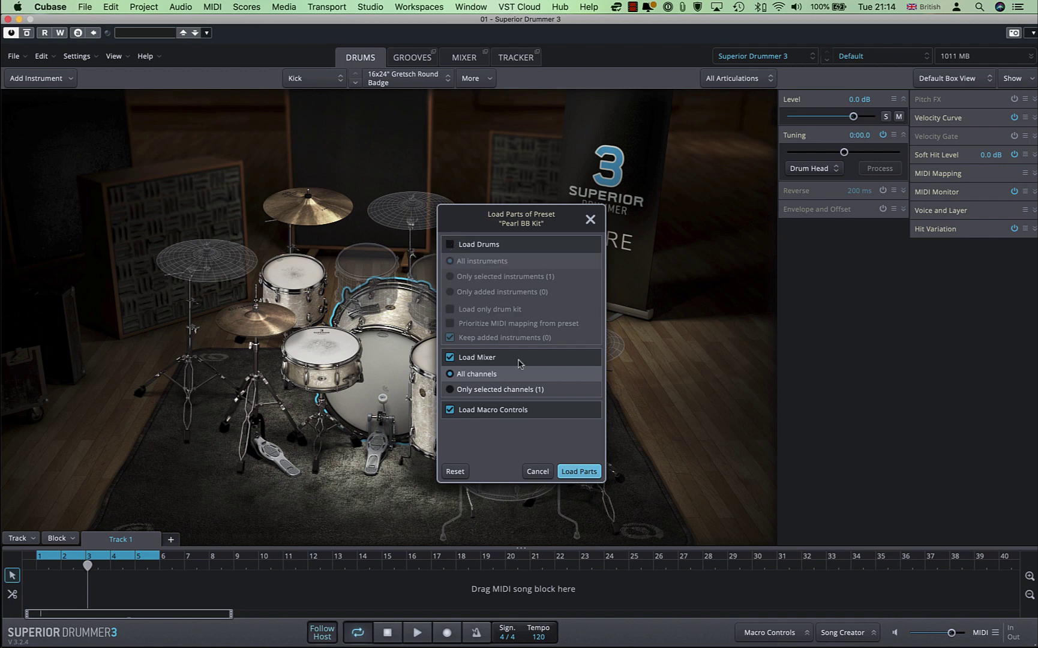
{"action": "left_click", "coordinate": [578, 472]}
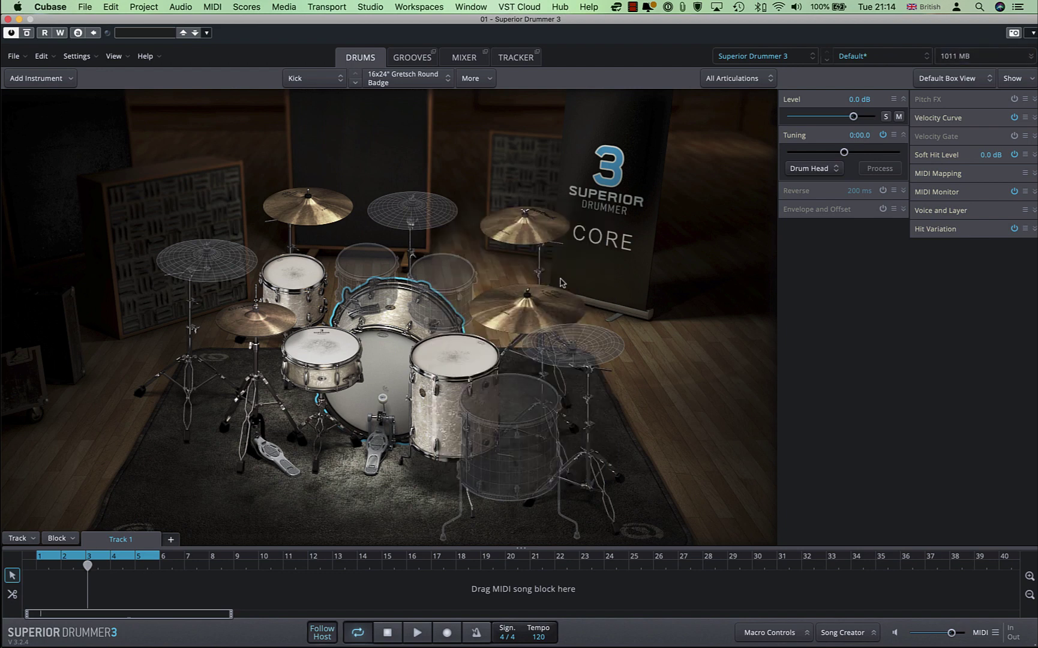
- Play the new mix while checking the Grooves tab, then stop playback
{"action": "key", "text": "space"}
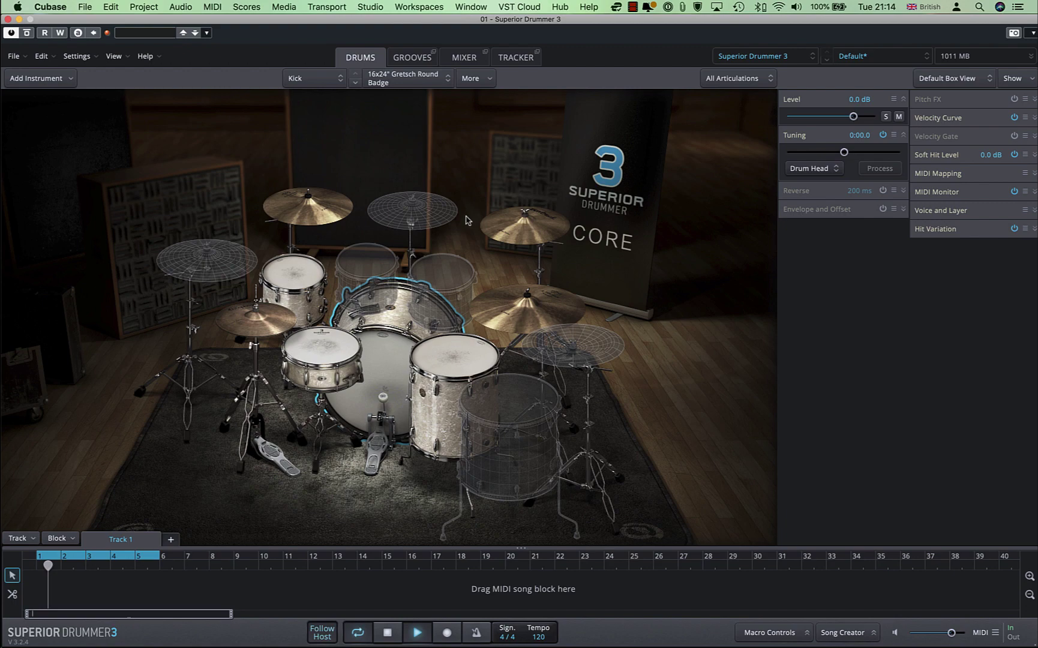
{"action": "left_click", "coordinate": [415, 62]}
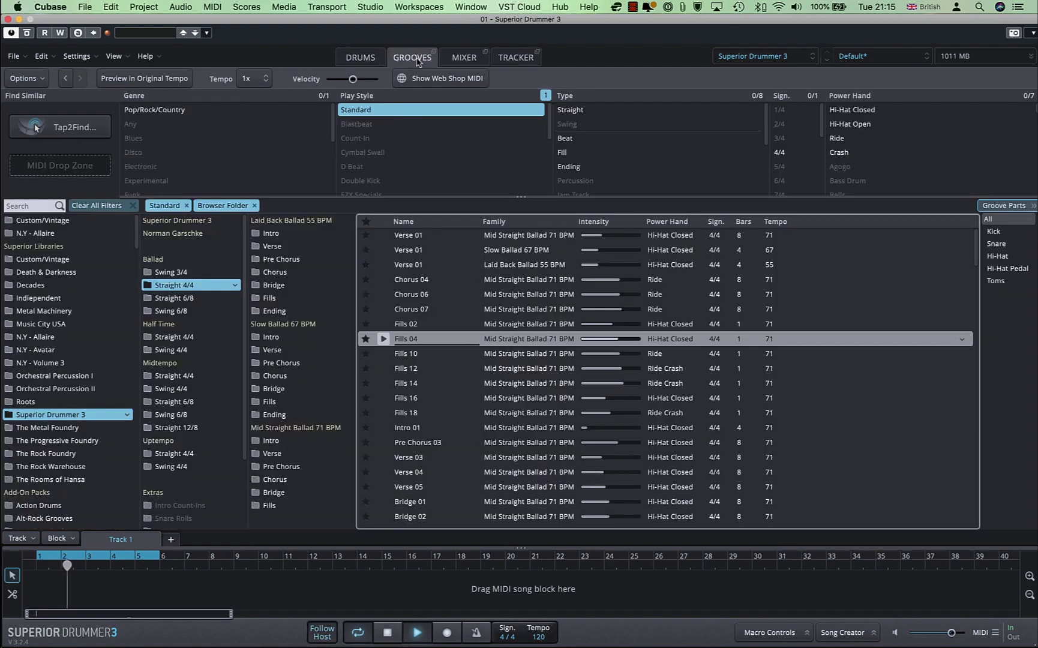
{"action": "left_click", "coordinate": [370, 61]}
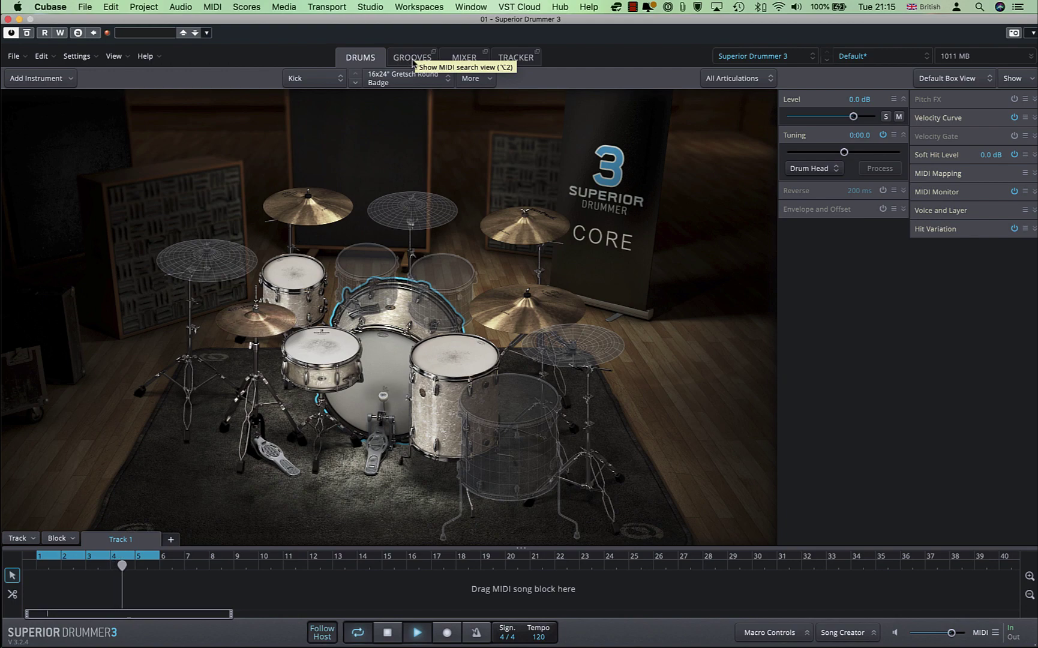
{"action": "key", "text": "space"}
- Revert to the plain Default preset and audition it
{"action": "left_click", "coordinate": [875, 56]}
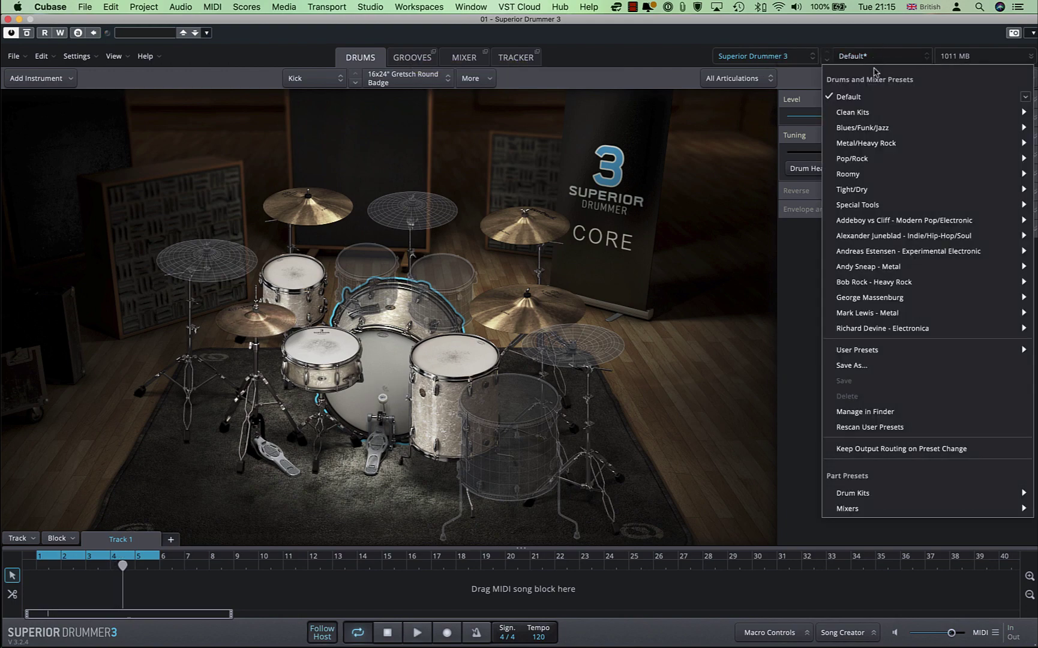
{"action": "left_click", "coordinate": [869, 98]}
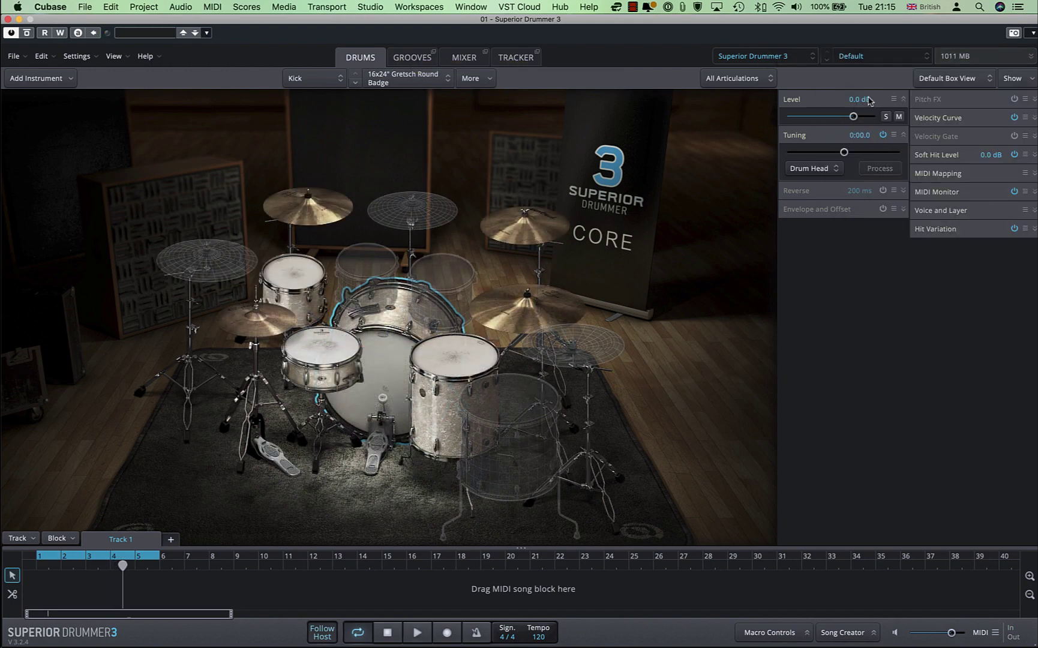
{"action": "key", "text": "space"}
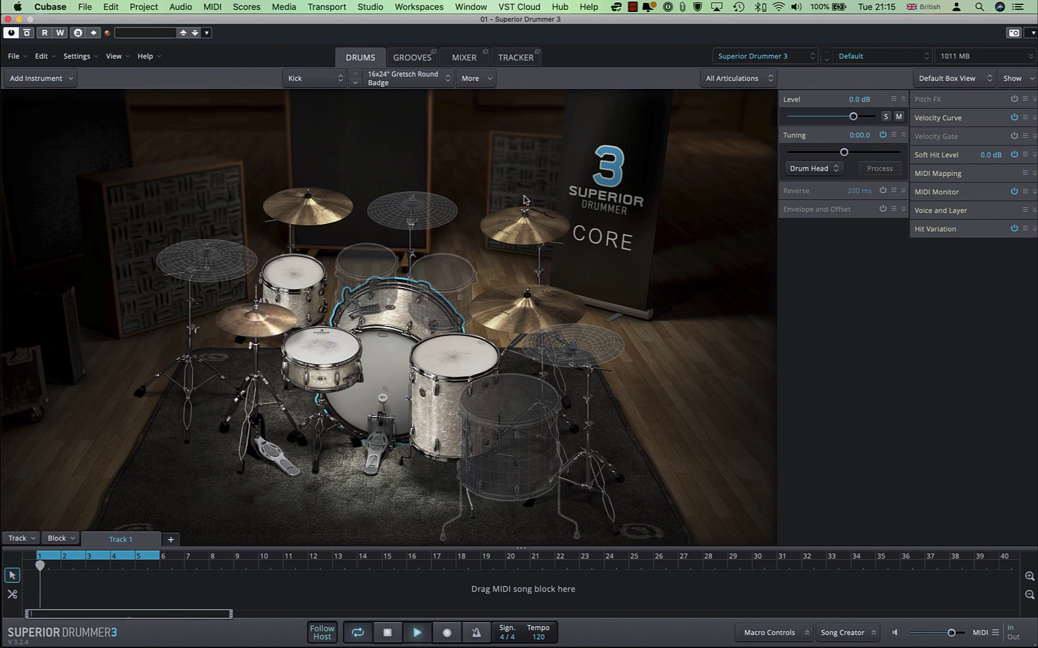
{"action": "key", "text": "space"}
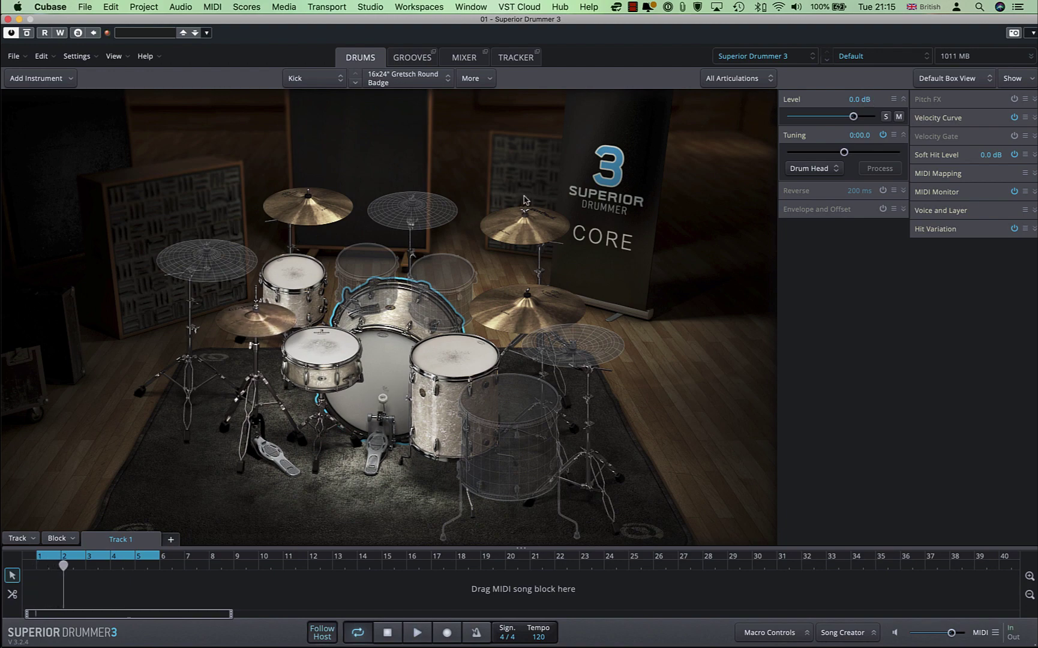
- Reload only Pearl BB Kit's mixer and macro controls via Select Parts, then start playback
{"action": "left_click", "coordinate": [882, 58]}
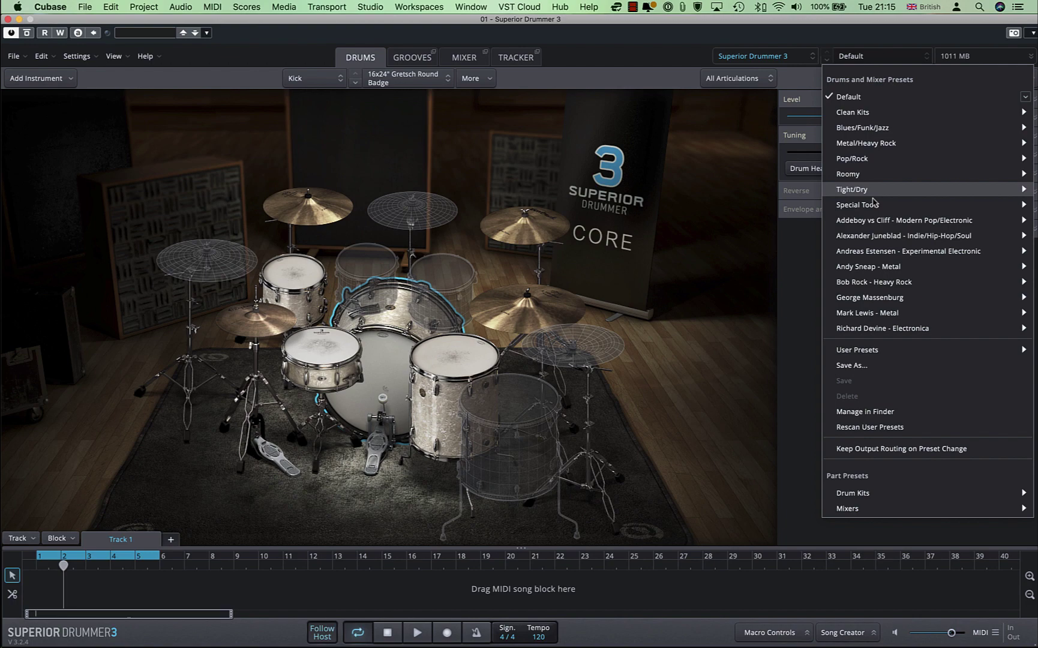
{"action": "mouse_move", "coordinate": [881, 220]}
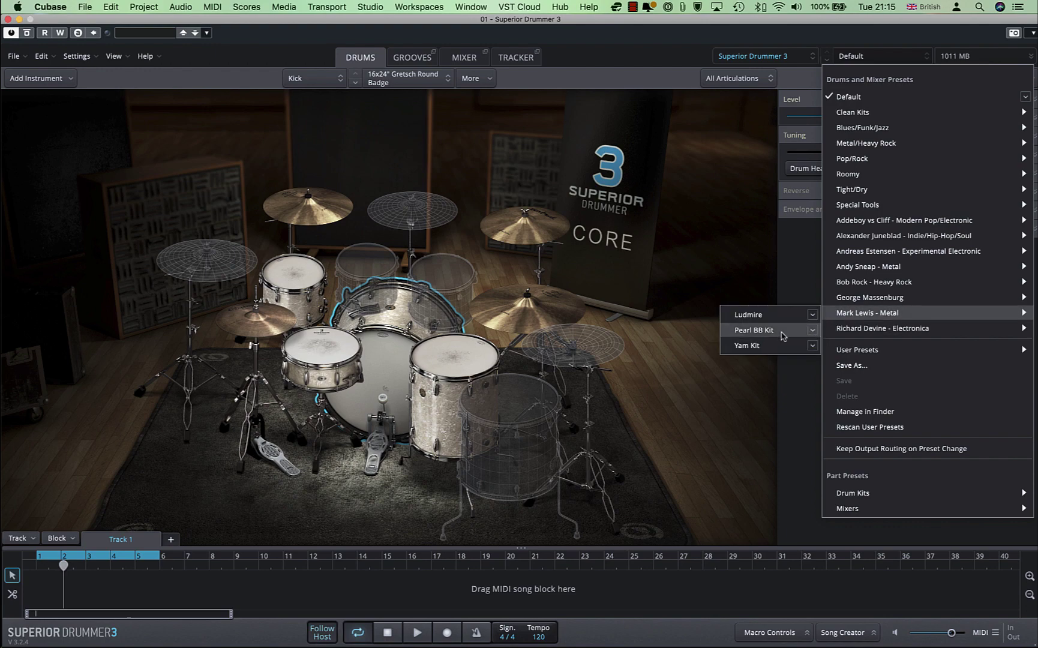
{"action": "left_click", "coordinate": [813, 330]}
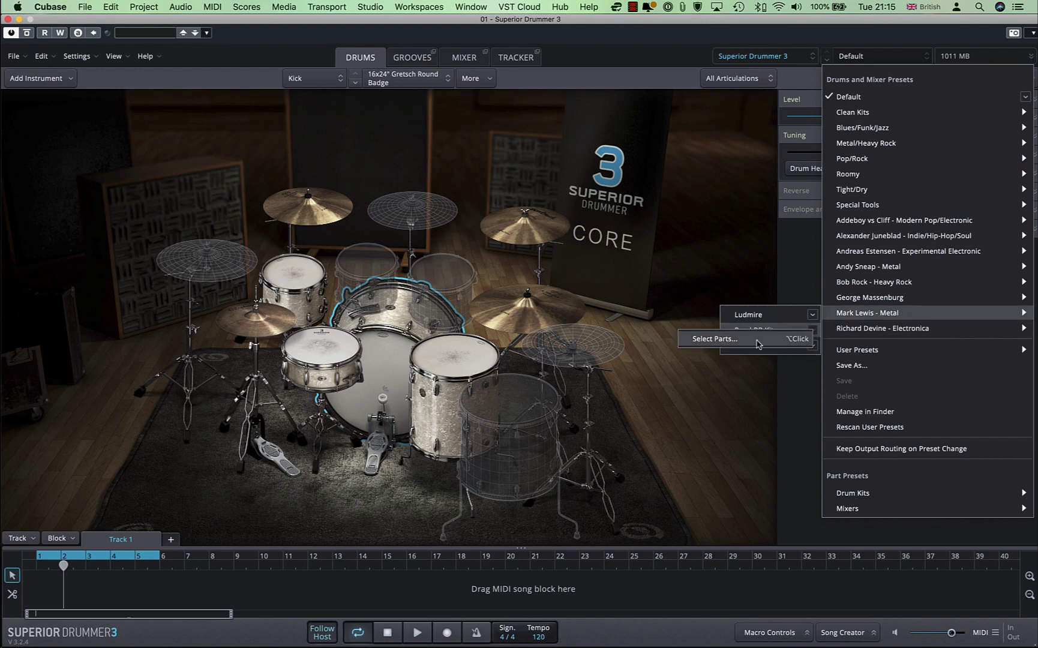
{"action": "left_click", "coordinate": [715, 338]}
{"action": "left_click", "coordinate": [451, 244]}
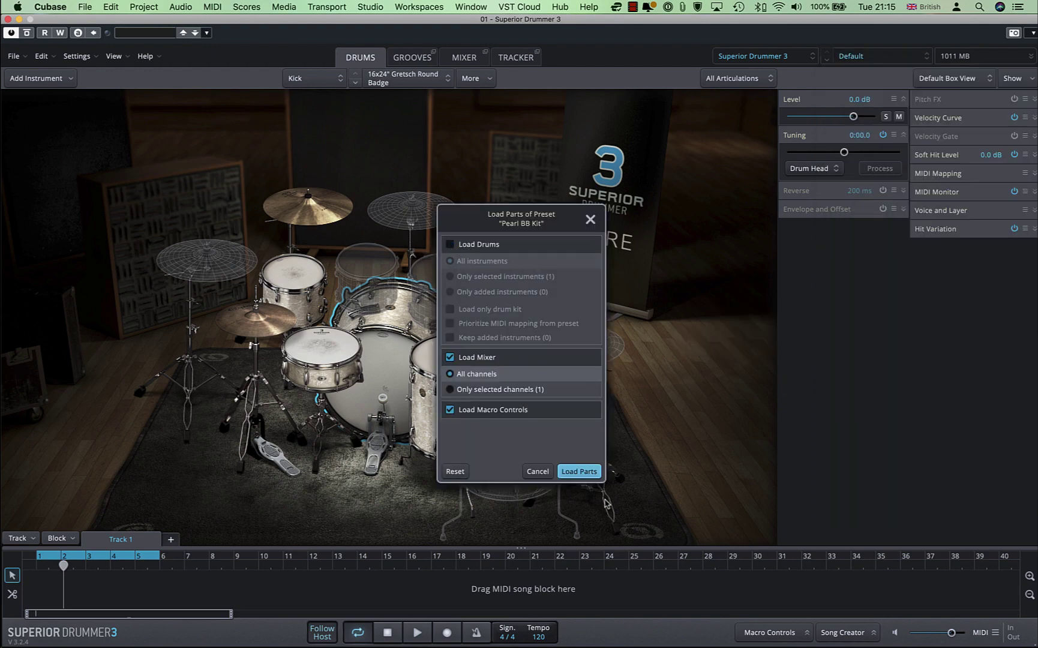
{"action": "left_click", "coordinate": [585, 474]}
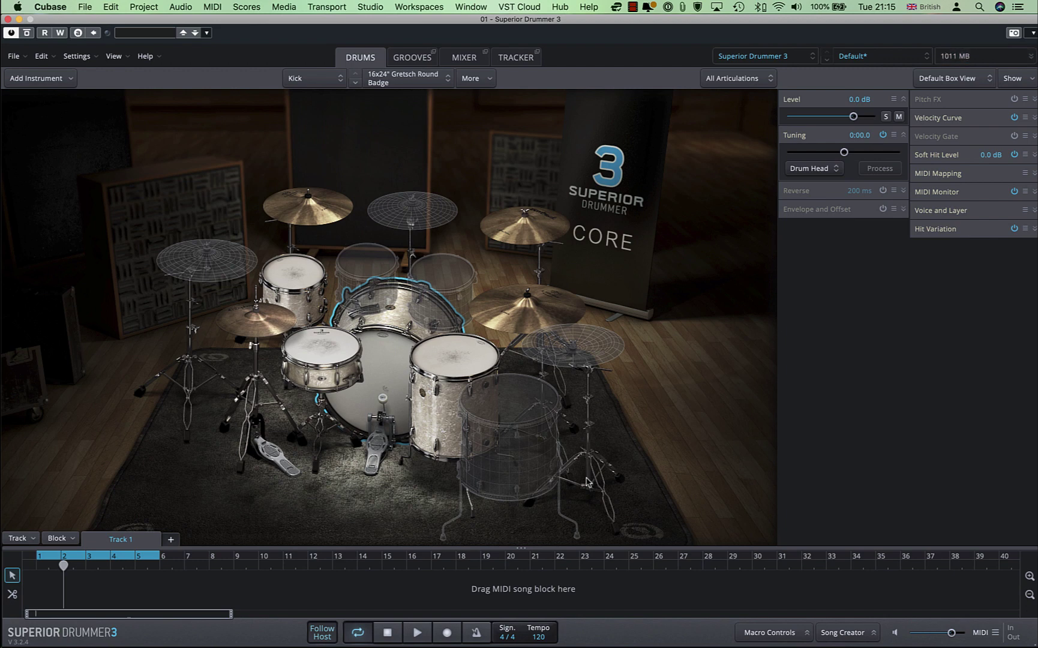
{"action": "key", "text": "space"}
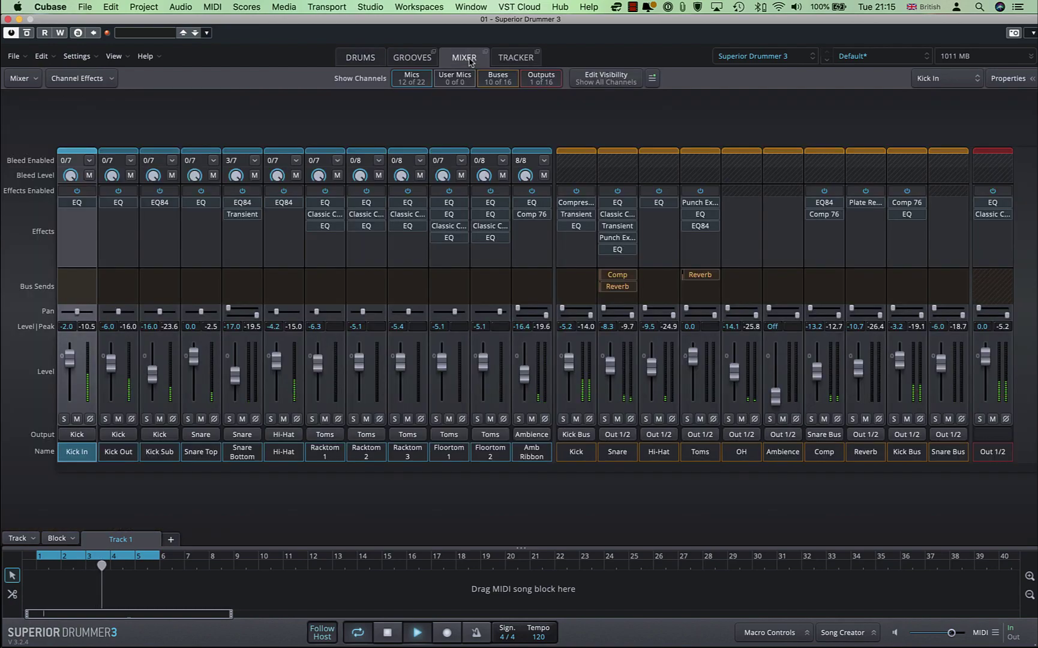
- In the drum mixer, remove both effects from the Out 1/2 channel
{"action": "left_click", "coordinate": [471, 60]}
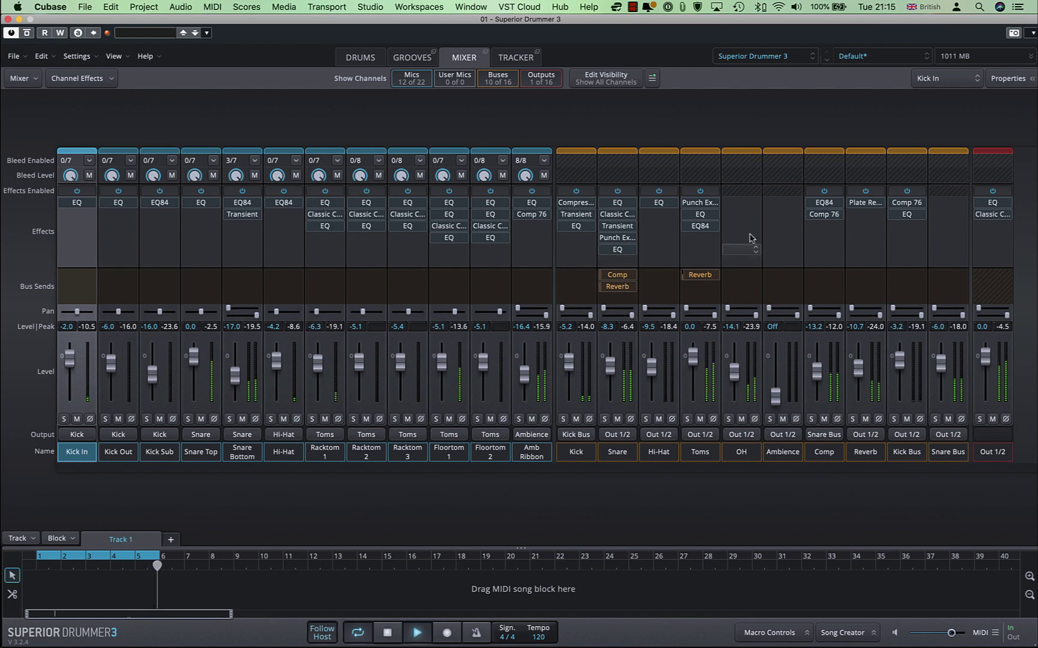
{"action": "left_click", "coordinate": [1006, 203]}
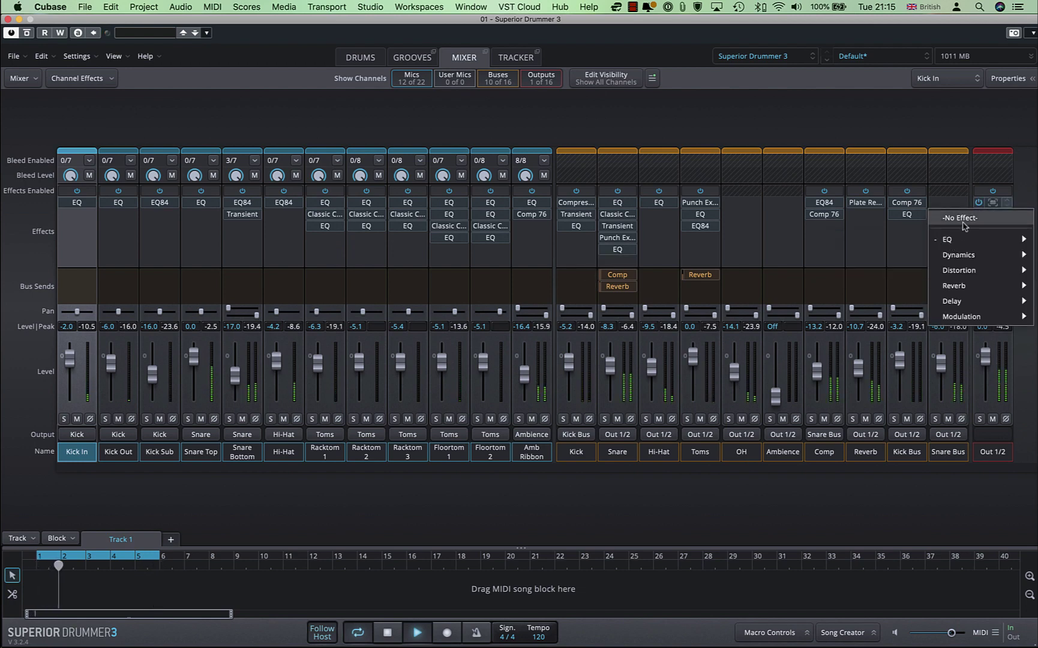
{"action": "left_click", "coordinate": [963, 225]}
{"action": "left_click", "coordinate": [1007, 214]}
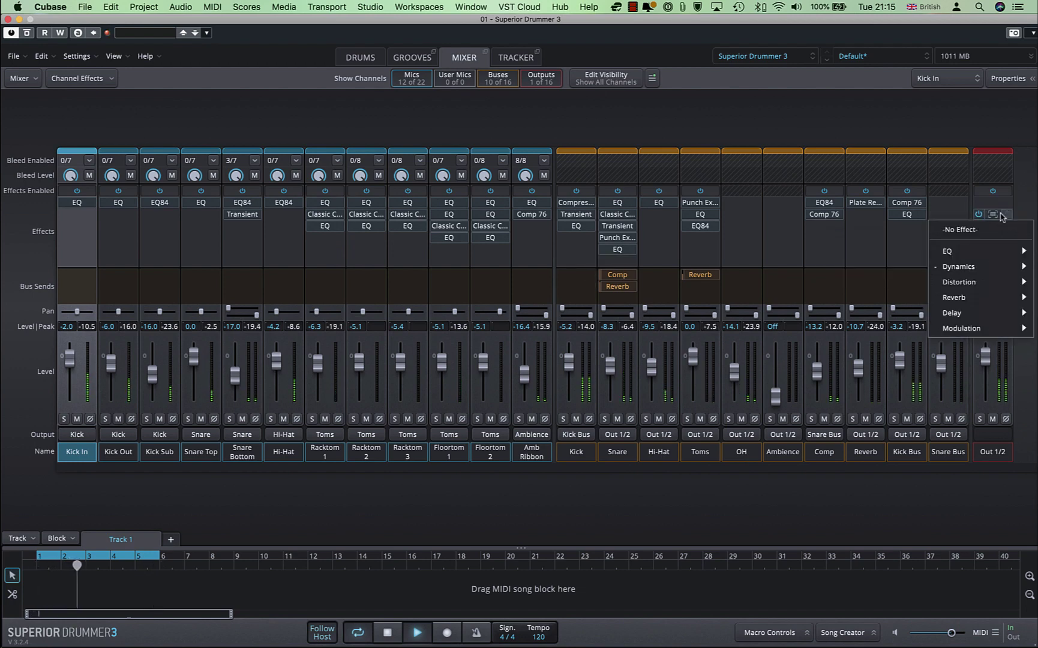
{"action": "left_click", "coordinate": [962, 233]}
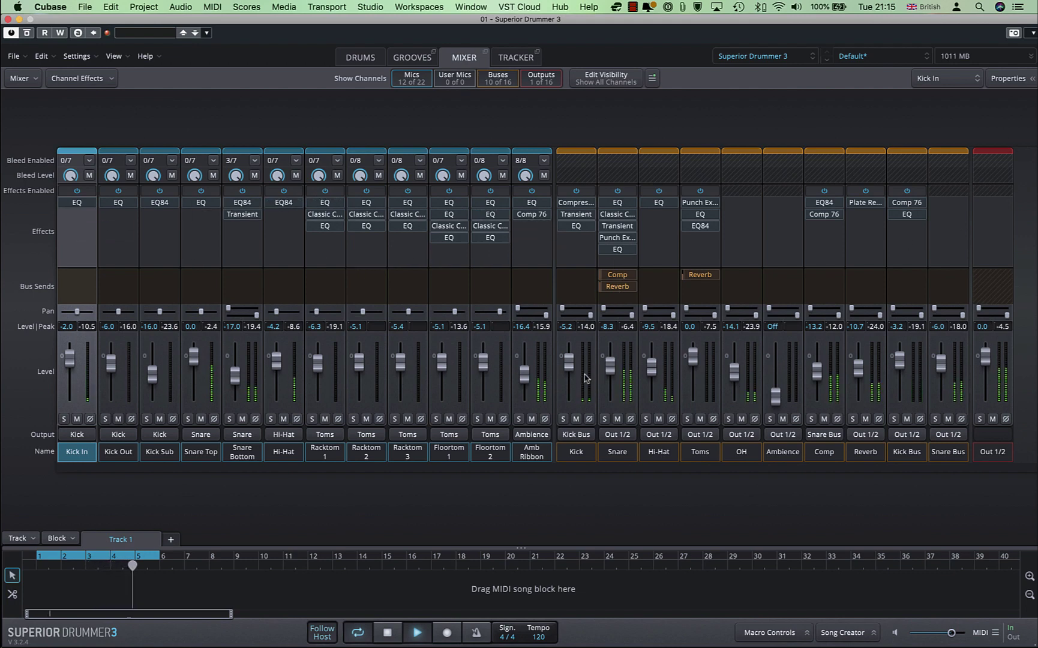
- Stop playback, select the kick, Snare Top and Snare Bottom channels, then replay the groove
{"action": "key", "text": "space"}
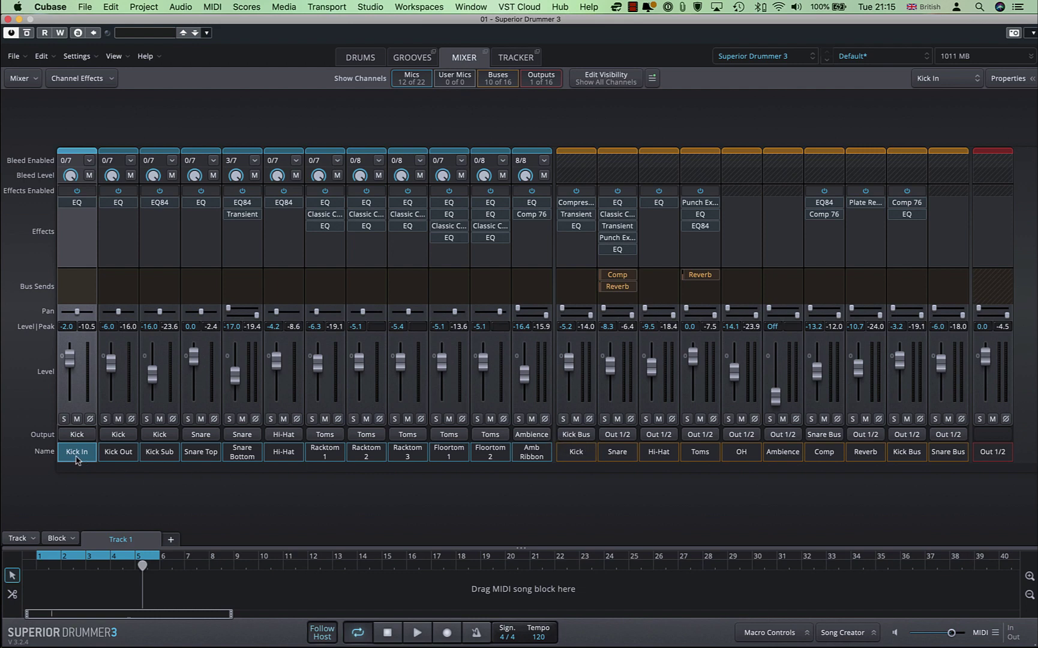
{"action": "left_click", "coordinate": [168, 459], "text": "shift"}
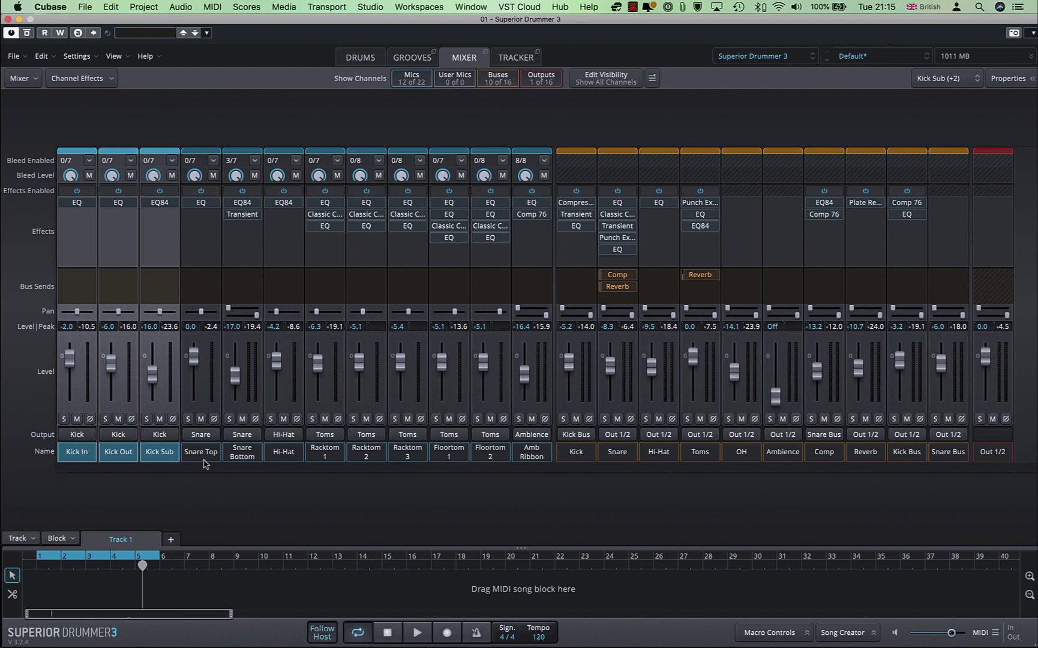
{"action": "left_click", "coordinate": [203, 460]}
{"action": "left_click", "coordinate": [250, 457], "text": "shift"}
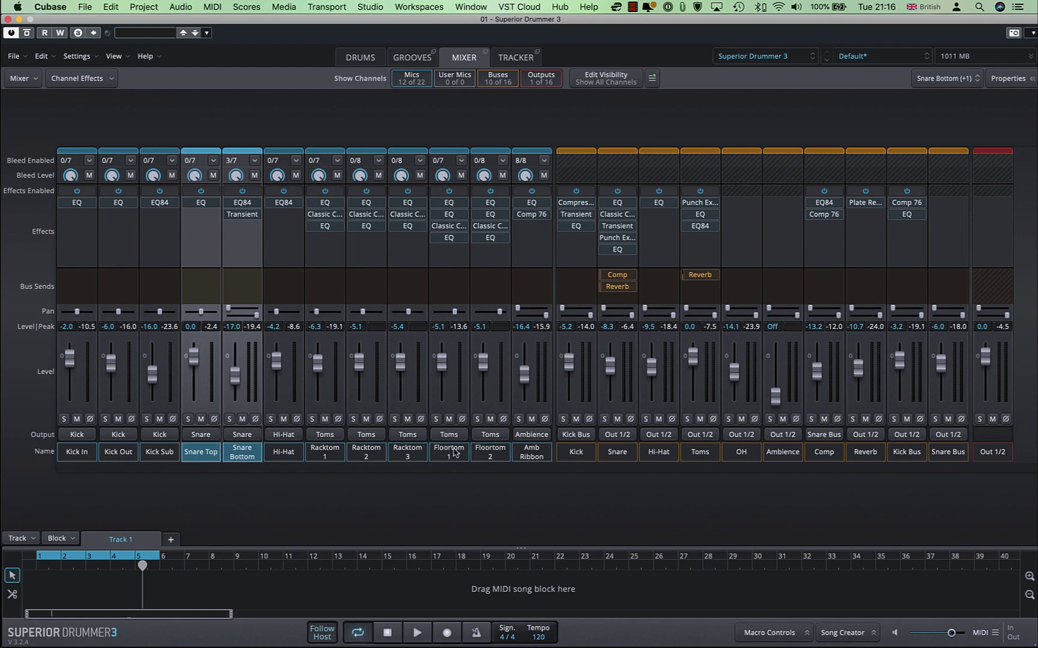
{"action": "key", "text": "space"}
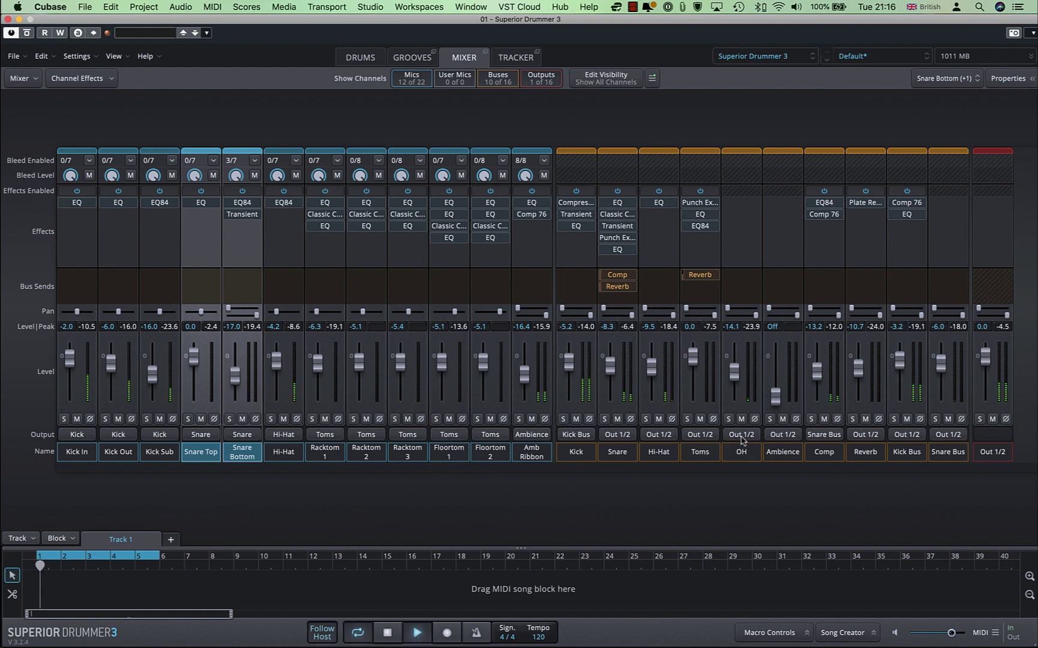
- Raise Ambience to -12.8 dB, show the Outputs channels from the mixer menu, and audition the kit
{"action": "left_click_drag", "start_coordinate": [775, 396], "coordinate": [775, 372]}
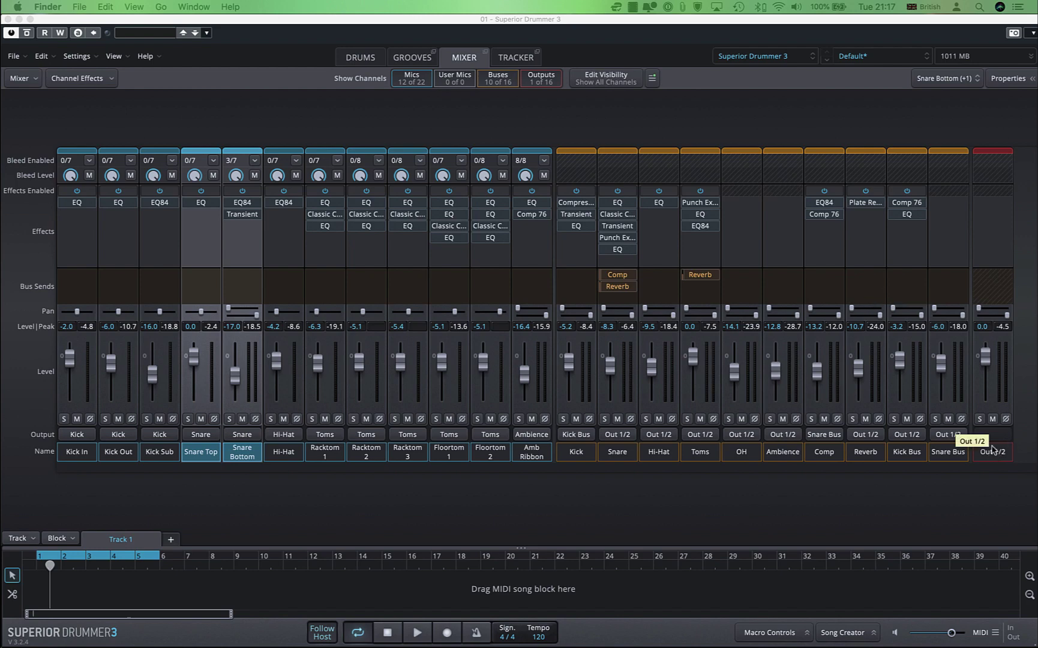
{"action": "left_click", "coordinate": [36, 79]}
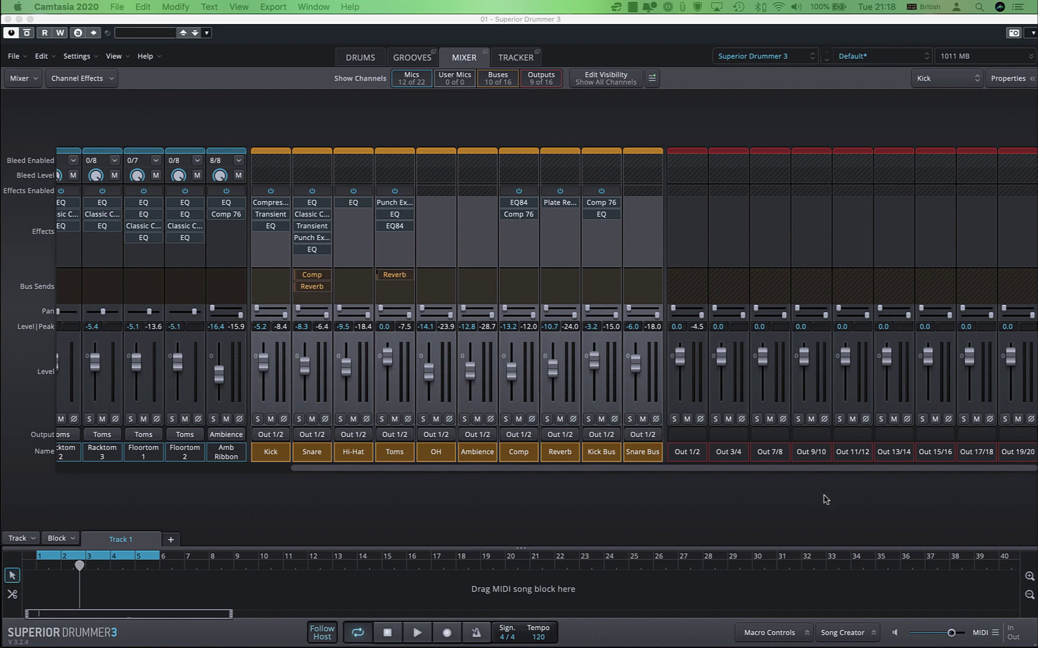
{"action": "key", "text": "space"}
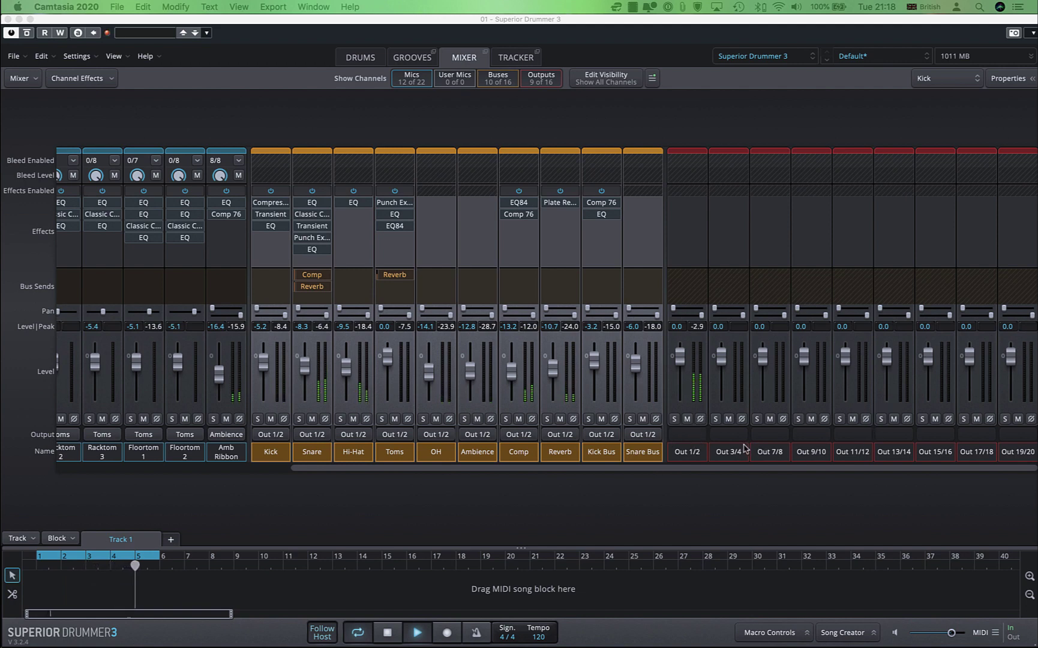
{"action": "key", "text": "space"}
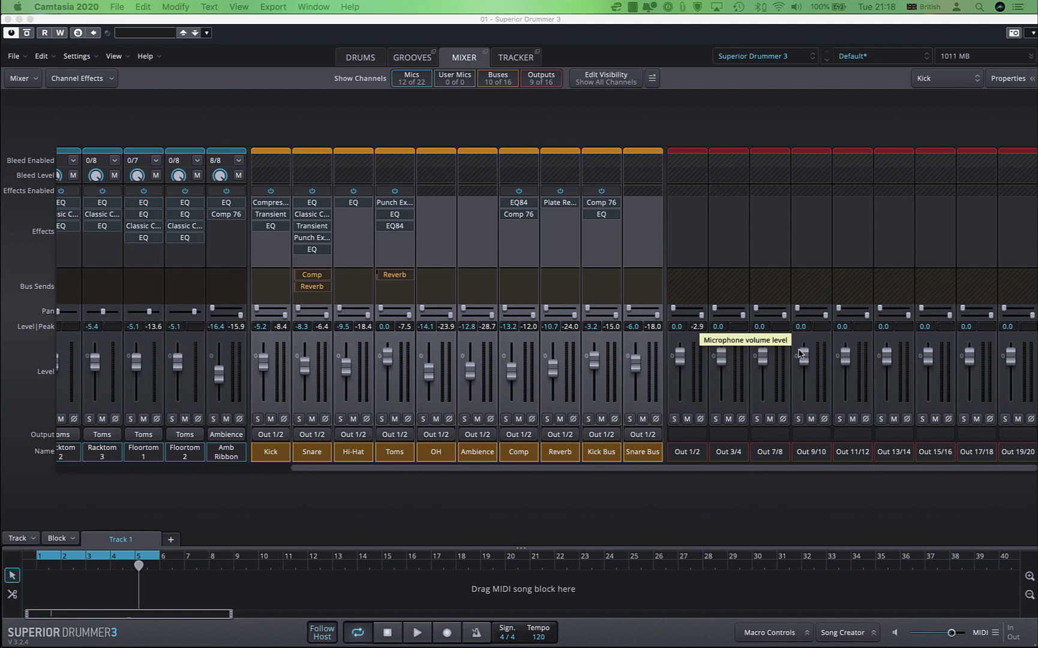
{"action": "left_click", "coordinate": [1032, 34]}
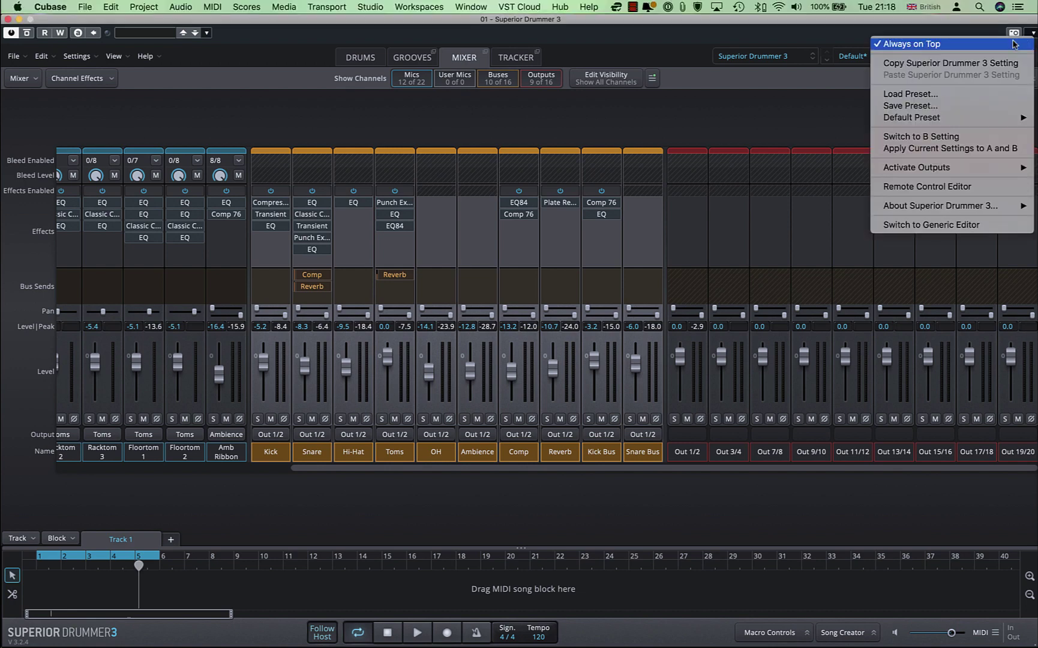
{"action": "mouse_move", "coordinate": [951, 169]}
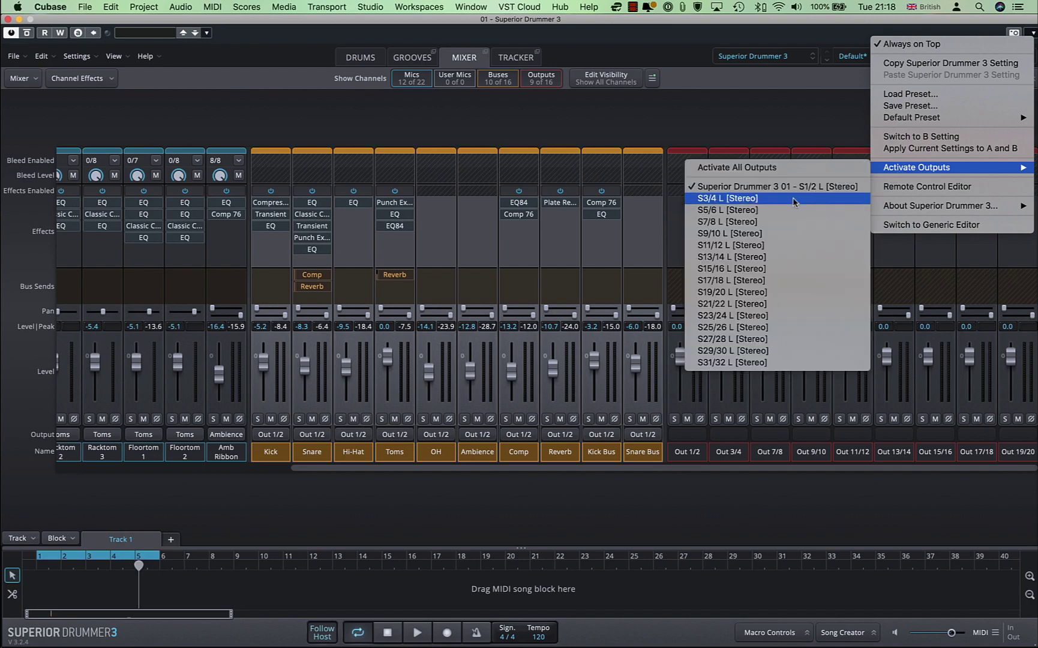
{"action": "left_click", "coordinate": [696, 199]}
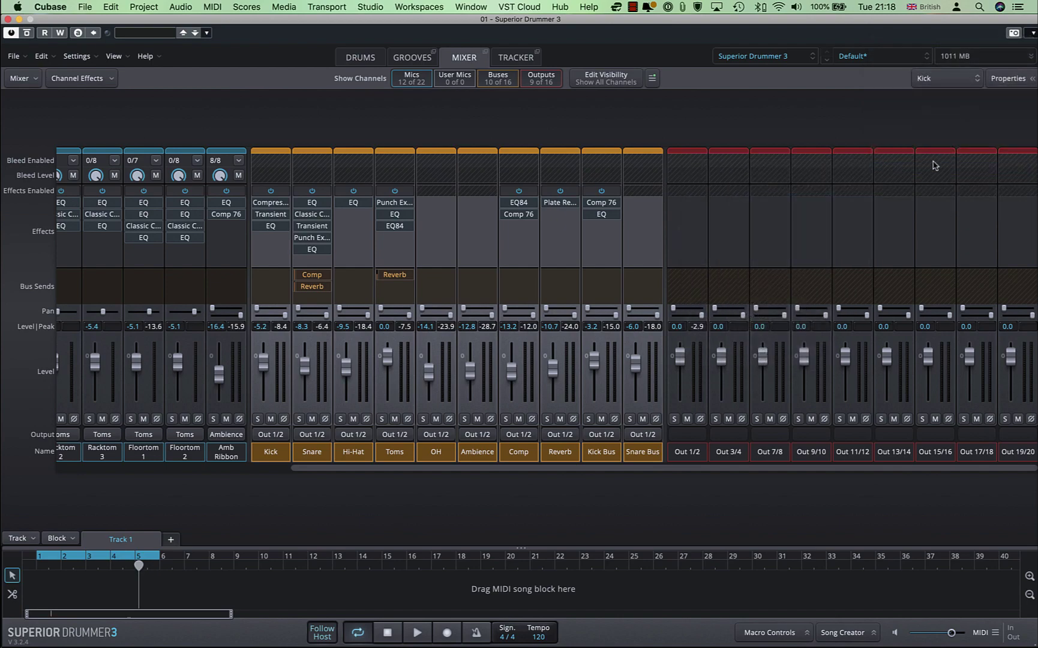
{"action": "left_click", "coordinate": [1033, 34]}
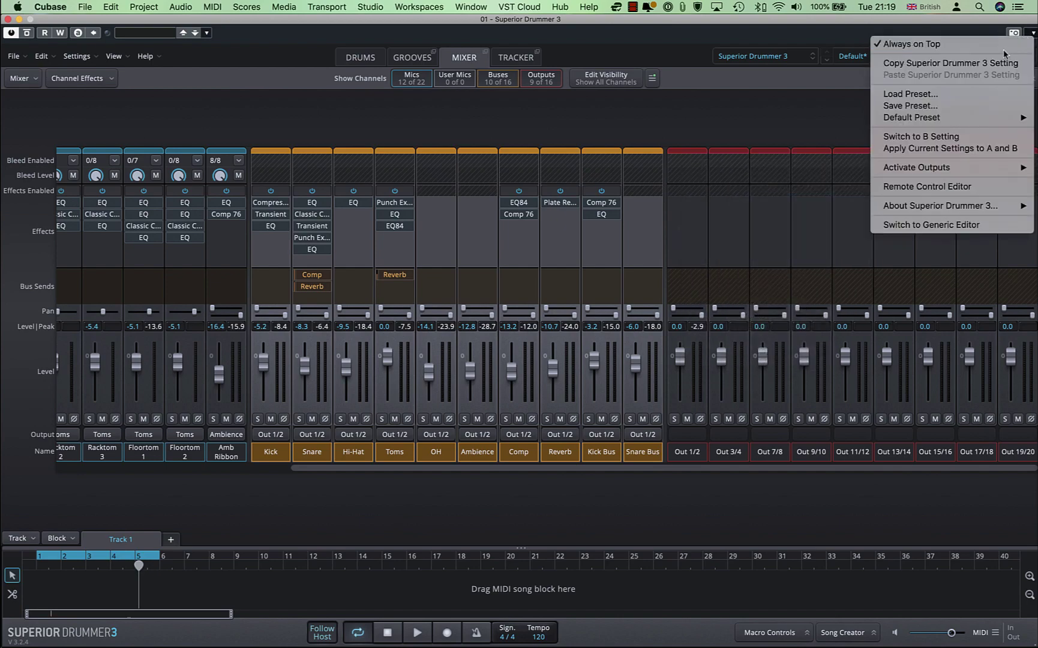
{"action": "mouse_move", "coordinate": [904, 168]}
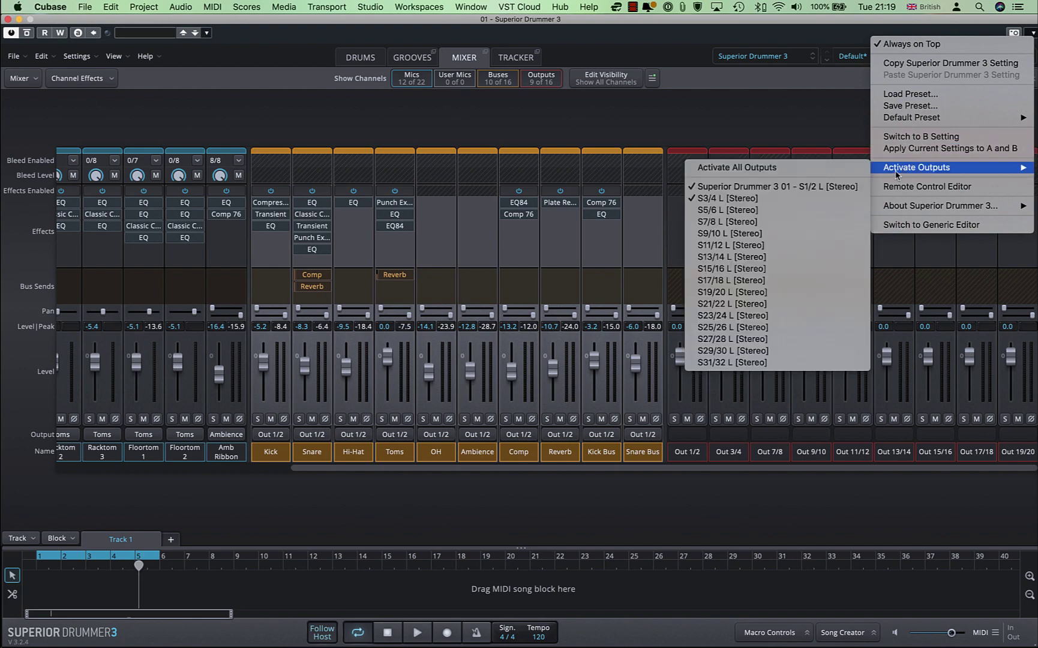
{"action": "left_click", "coordinate": [693, 210]}
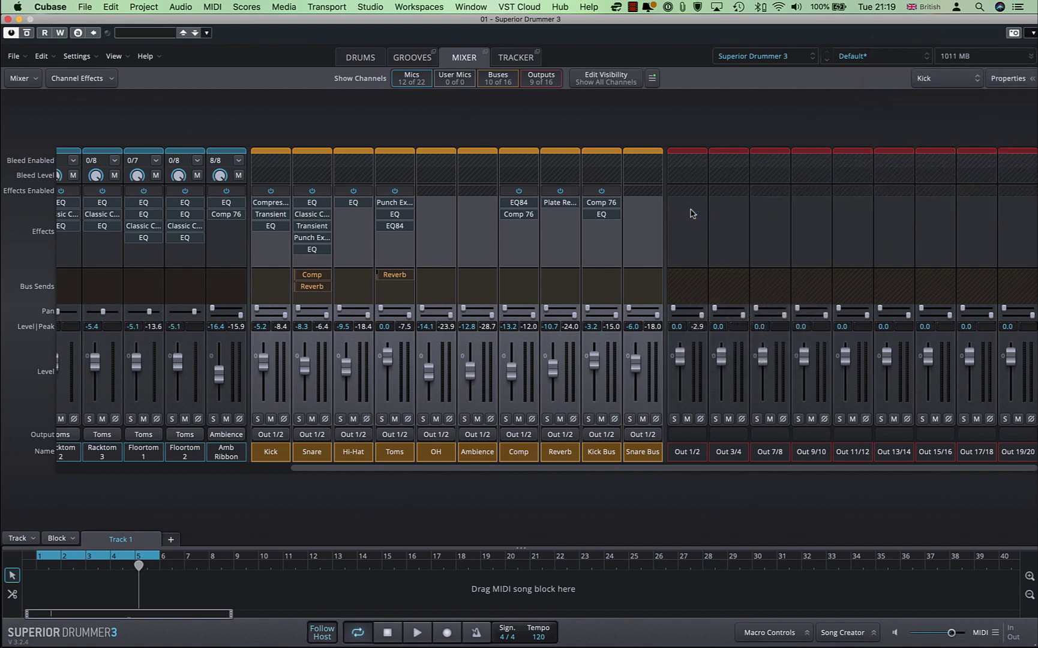
{"action": "left_click", "coordinate": [1033, 34]}
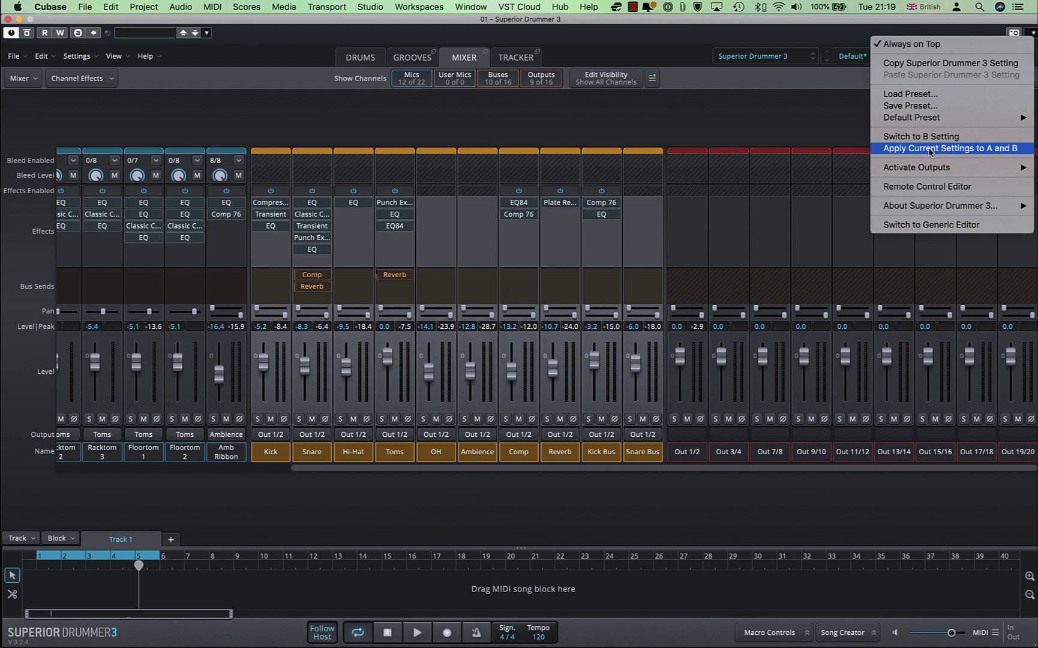
{"action": "mouse_move", "coordinate": [924, 168]}
{"action": "left_click", "coordinate": [828, 199]}
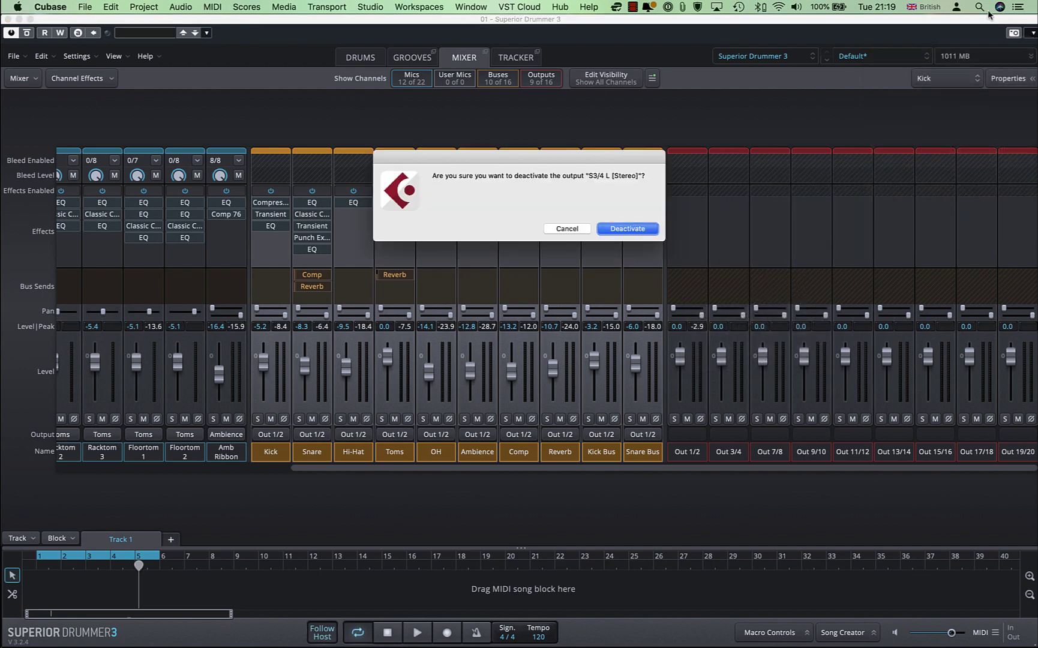
{"action": "left_click", "coordinate": [630, 232]}
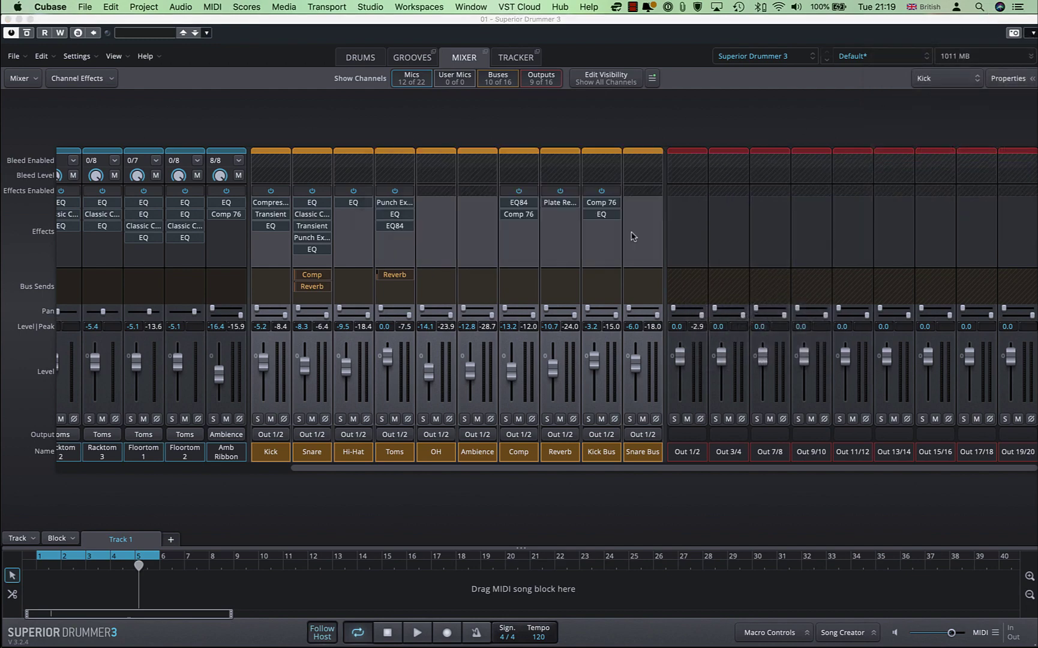
{"action": "left_click", "coordinate": [1030, 33]}
{"action": "mouse_move", "coordinate": [934, 168]}
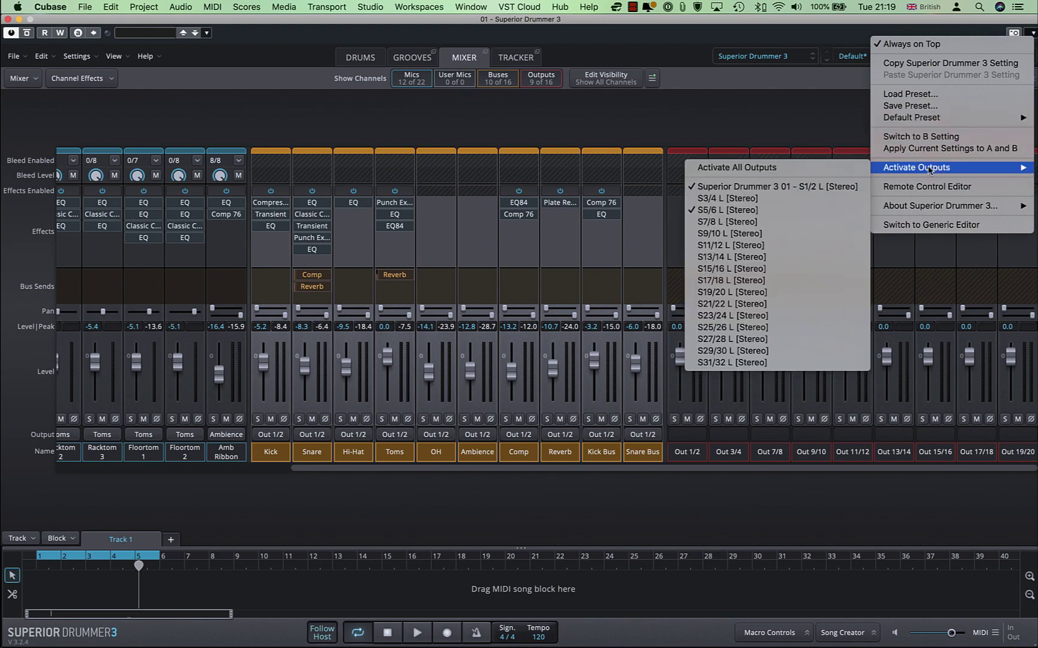
{"action": "left_click", "coordinate": [712, 210]}
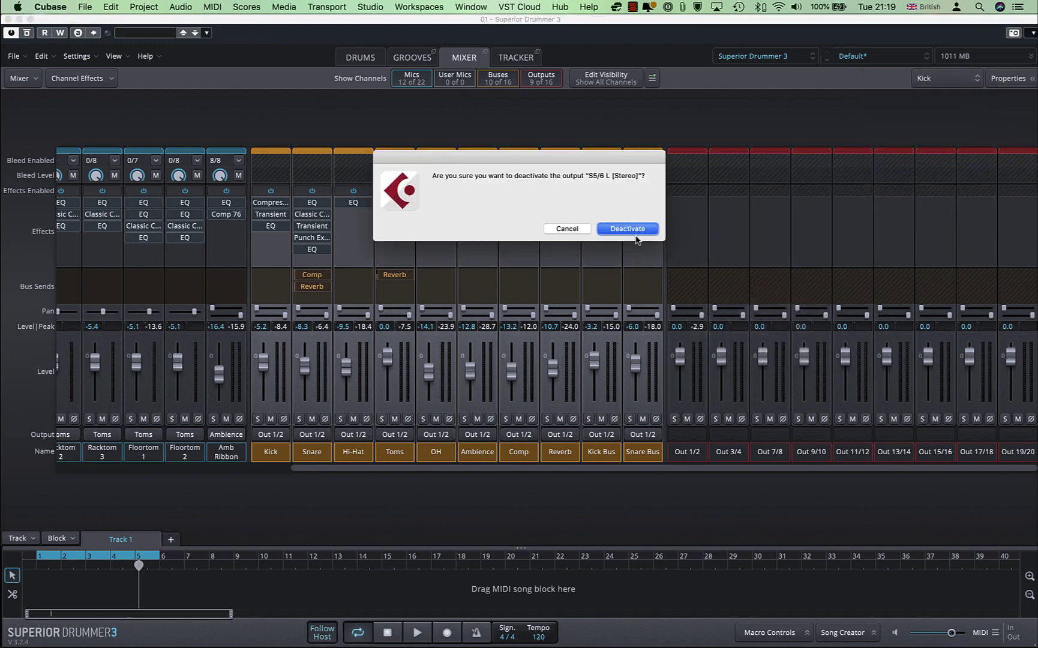
{"action": "left_click", "coordinate": [636, 235]}
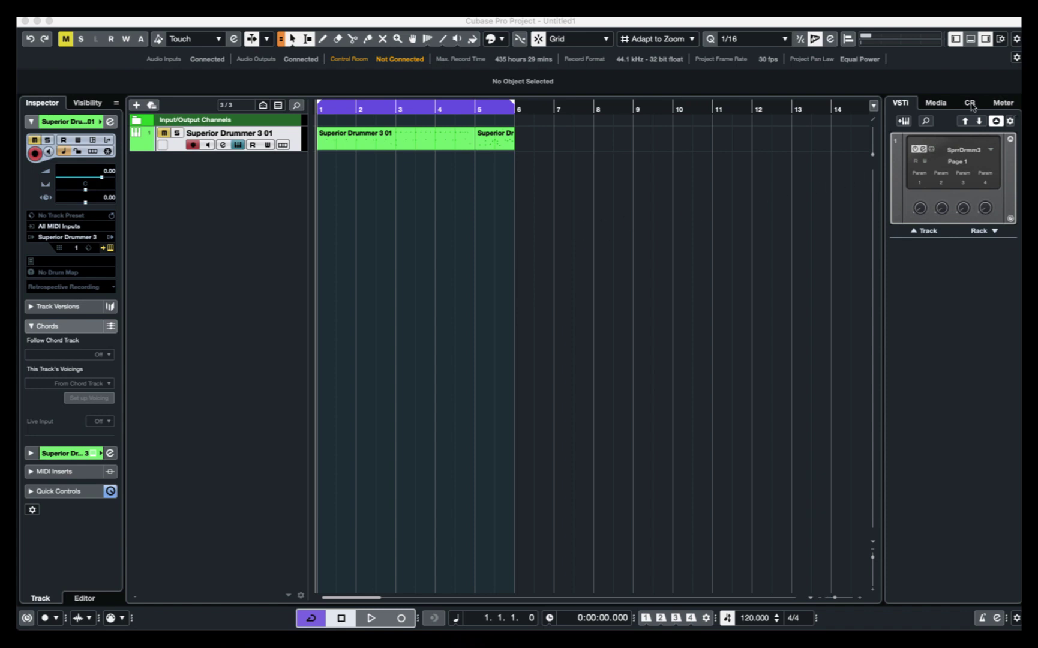
{"action": "left_click", "coordinate": [955, 38]}
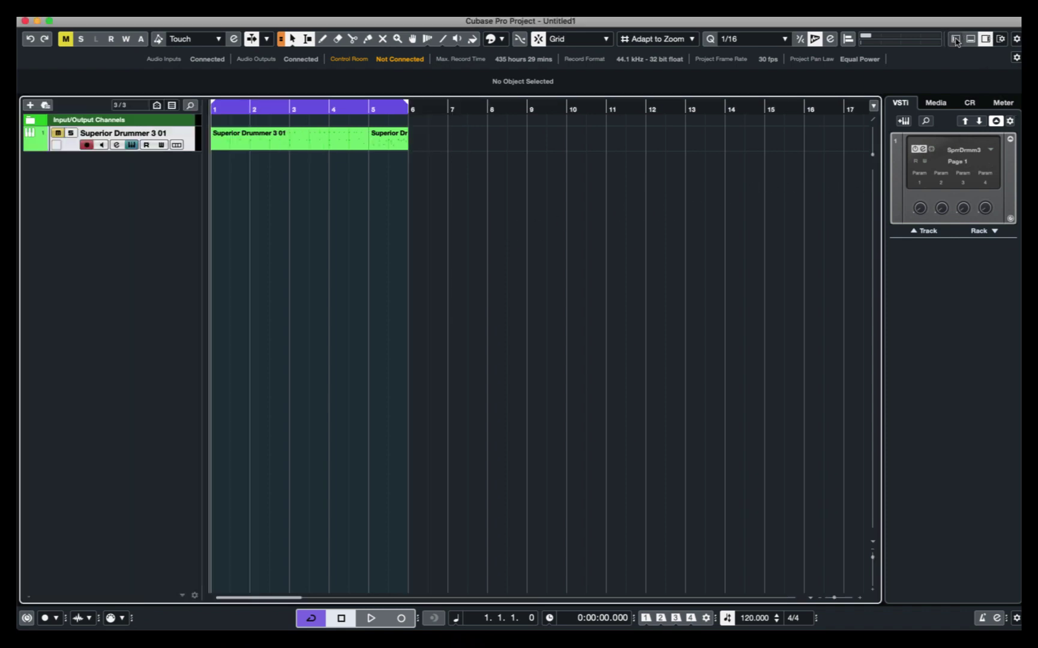
{"action": "left_click", "coordinate": [987, 40]}
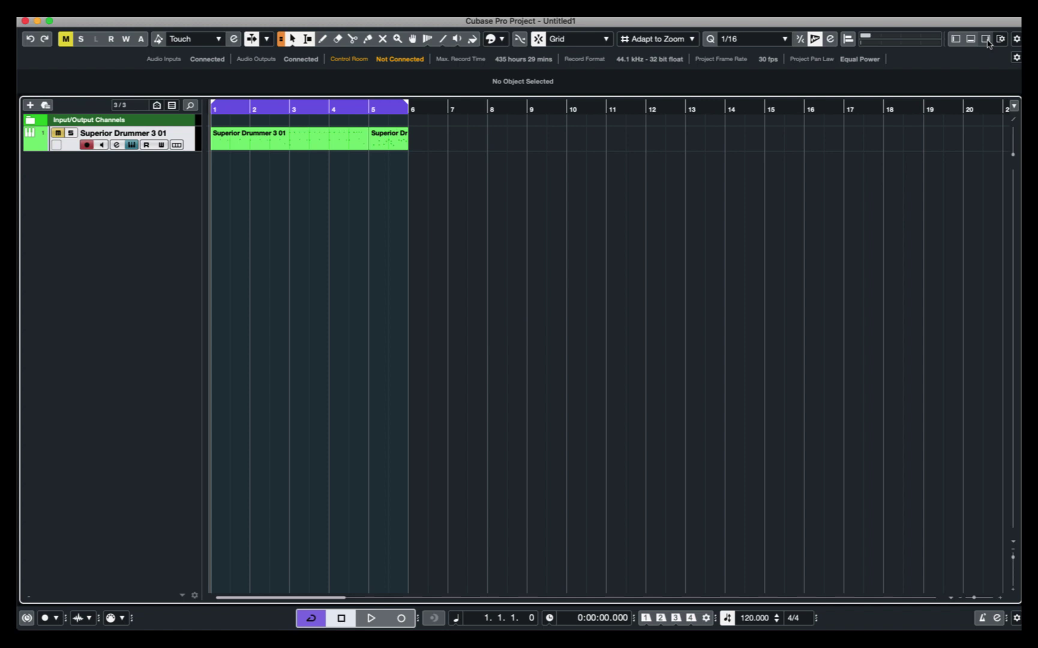
{"action": "left_click", "coordinate": [986, 40]}
{"action": "left_click", "coordinate": [956, 39]}
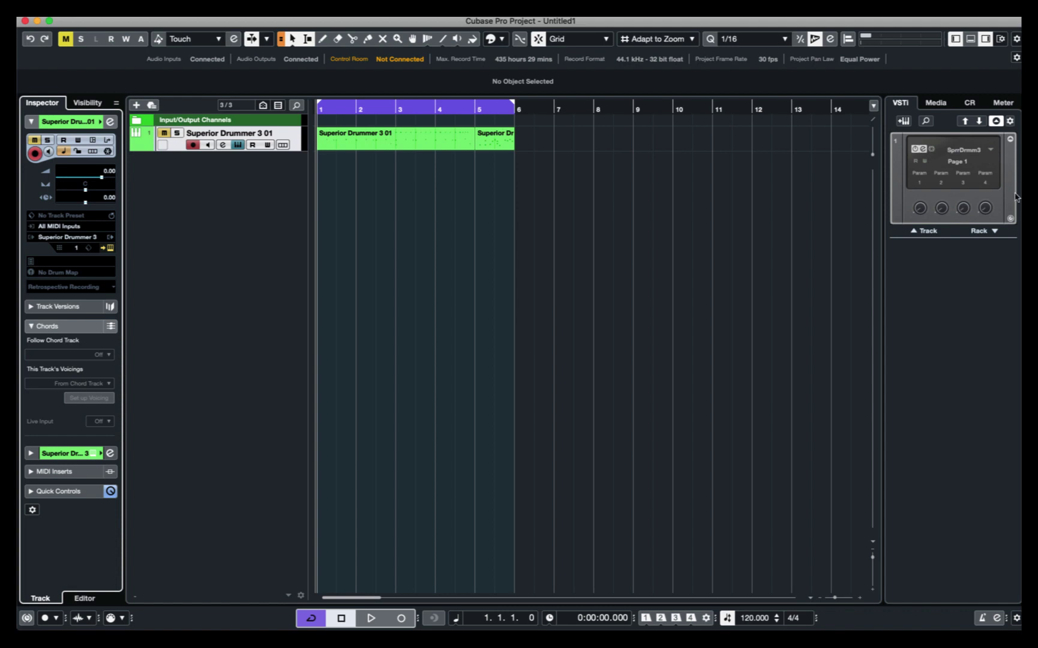
{"action": "left_click", "coordinate": [991, 150]}
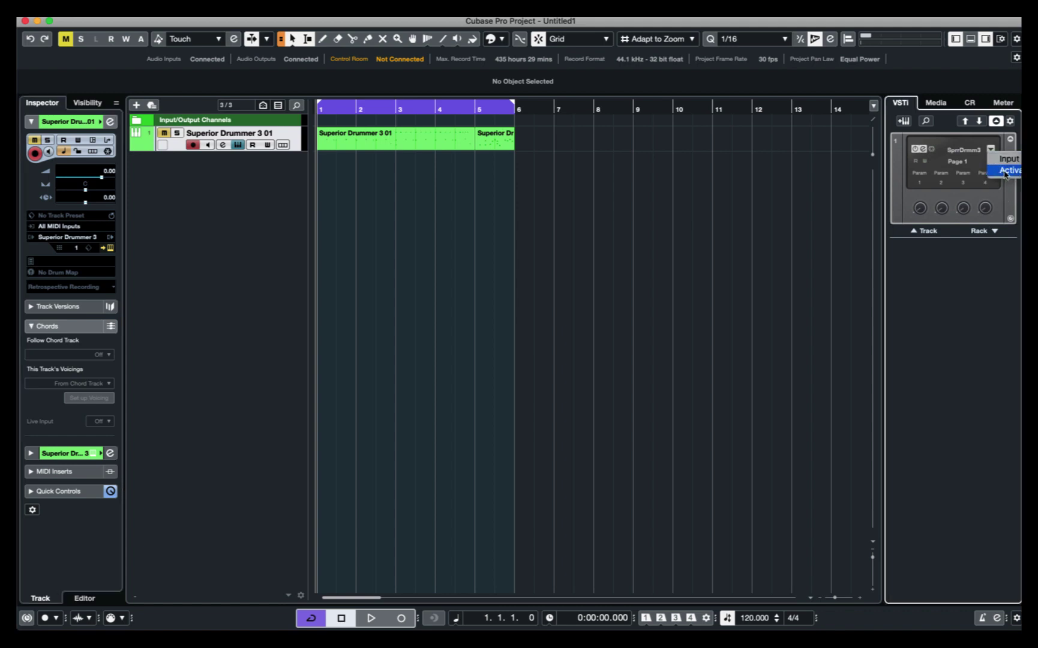
{"action": "left_click", "coordinate": [1006, 174]}
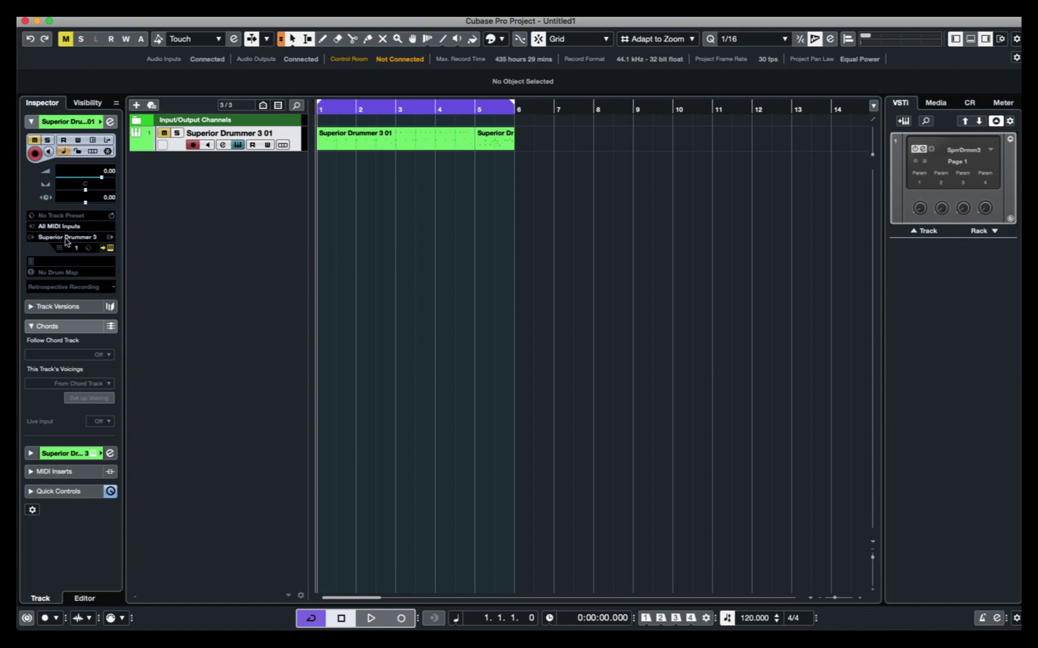
- Activate multiple outputs for Superior Drummer 3, toggling S5/6 and S3/4 in the output list
{"action": "left_click", "coordinate": [109, 245]}
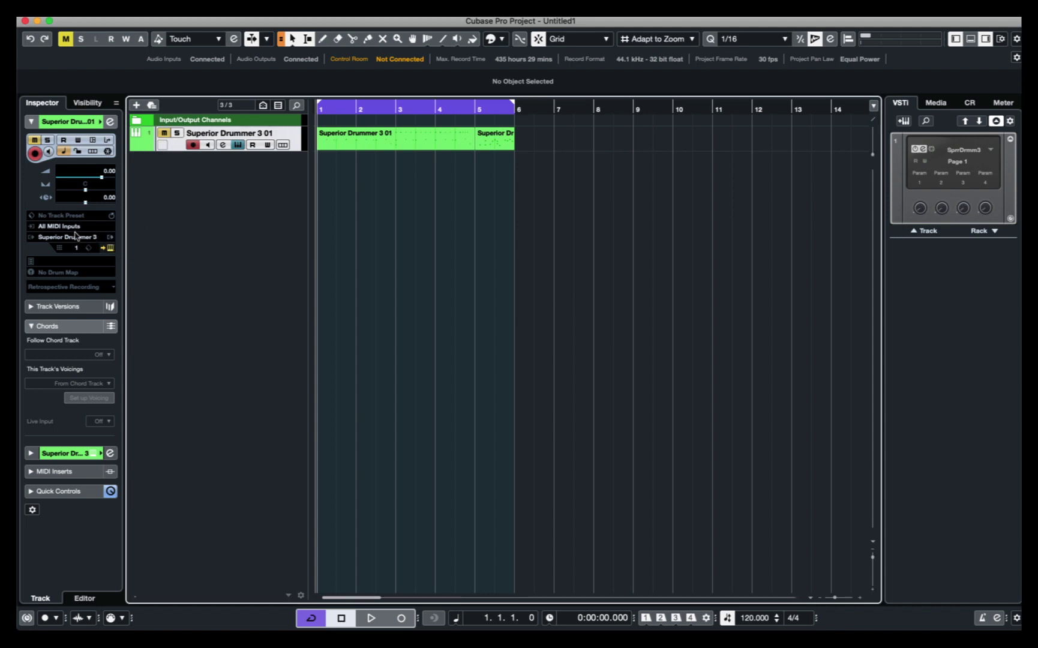
{"action": "left_click", "coordinate": [110, 239]}
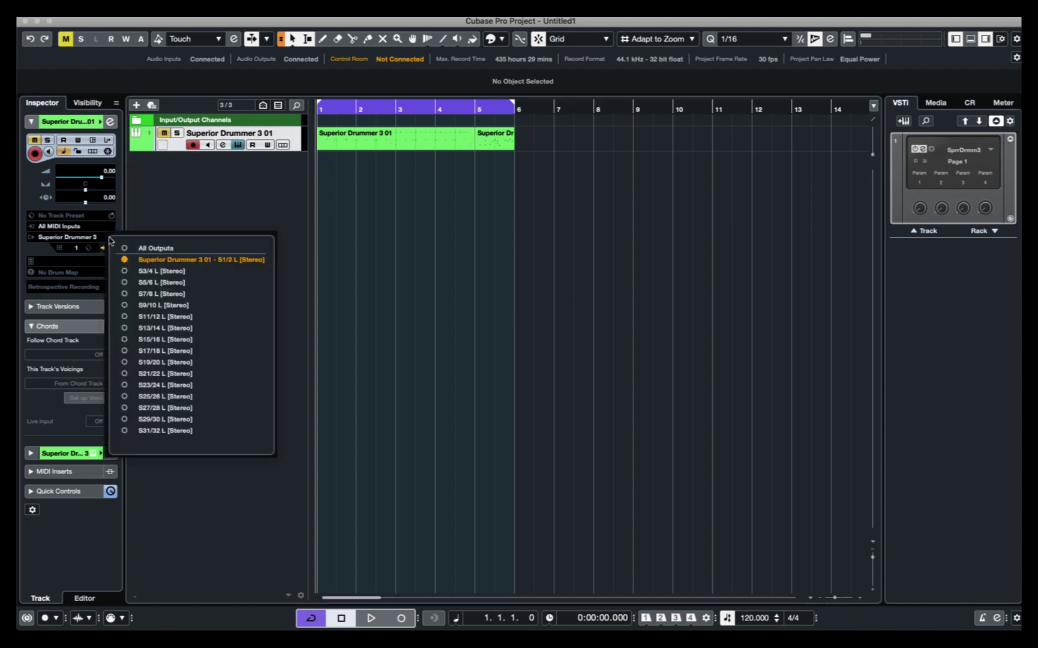
{"action": "left_click", "coordinate": [125, 282]}
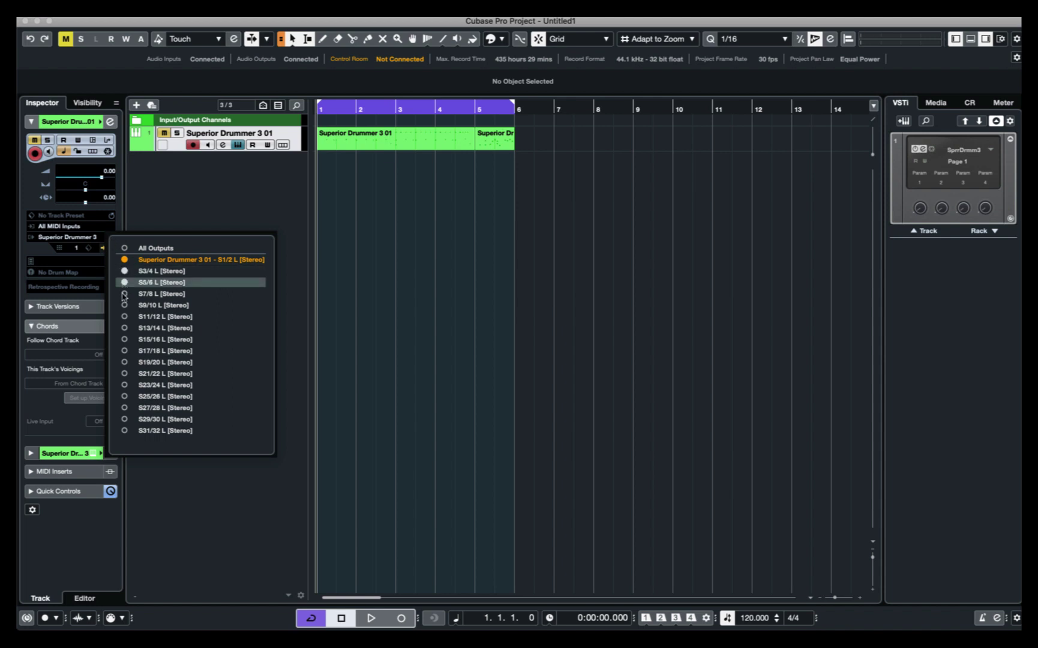
{"action": "left_click", "coordinate": [125, 282]}
{"action": "left_click", "coordinate": [125, 271]}
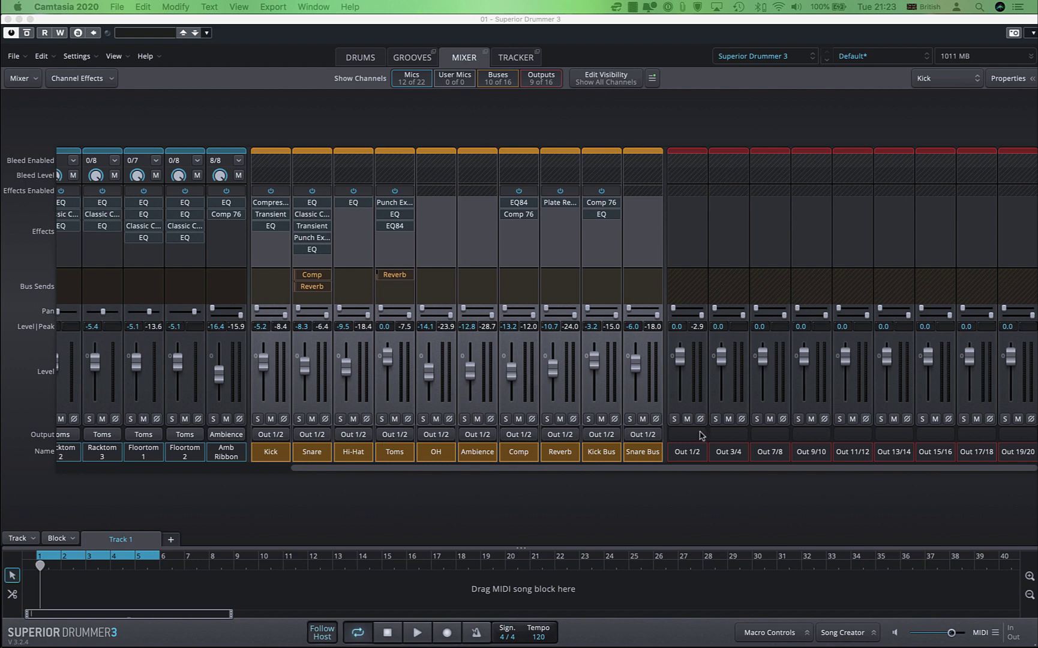
- Keep the Kick bus on Out 1/2 and route the Snare bus to Out 3/4
{"action": "left_click", "coordinate": [275, 455]}
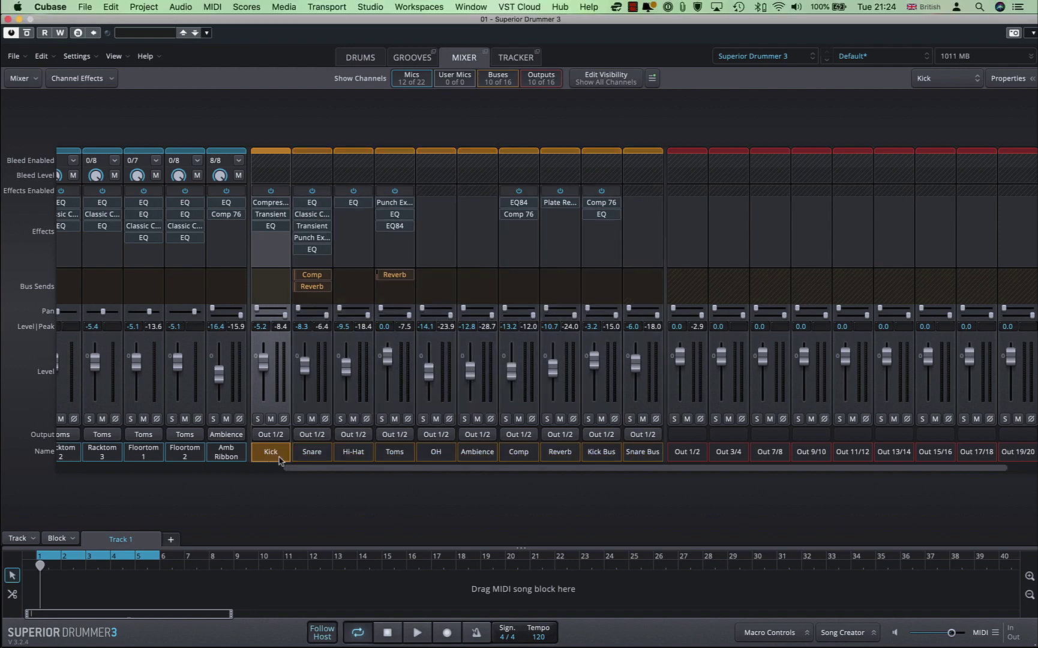
{"action": "left_click", "coordinate": [281, 435]}
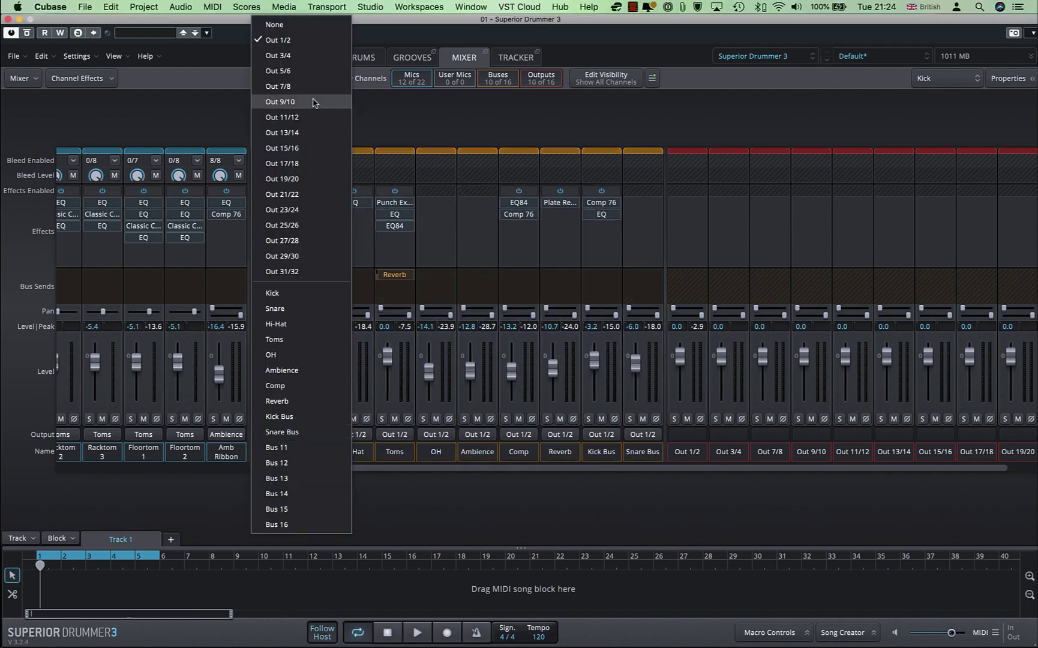
{"action": "left_click", "coordinate": [304, 41]}
{"action": "left_click", "coordinate": [329, 455]}
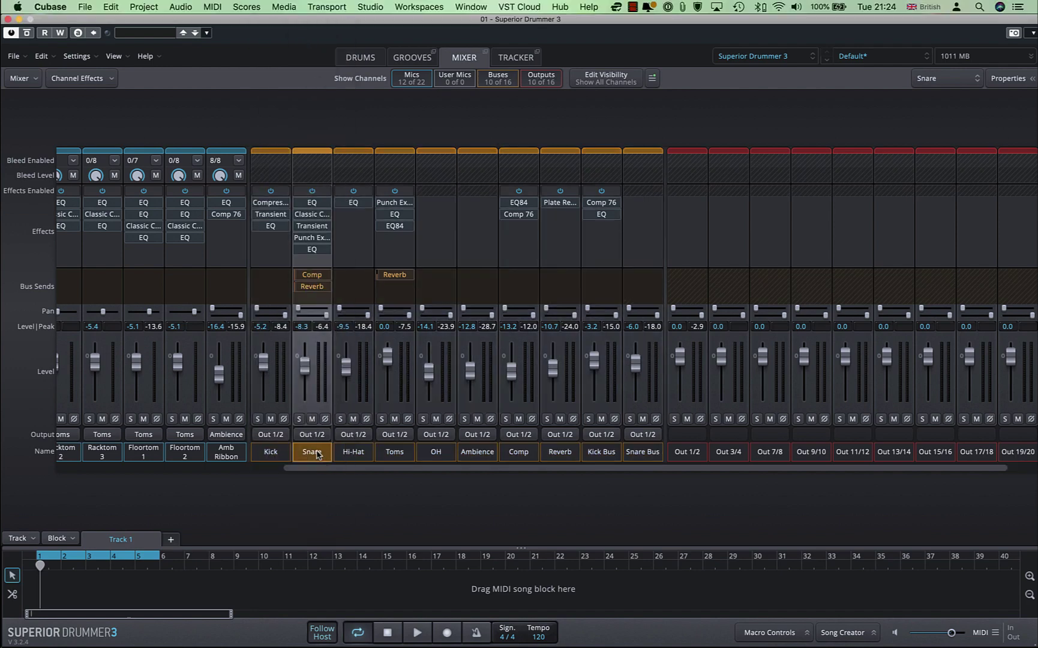
{"action": "left_click", "coordinate": [328, 435]}
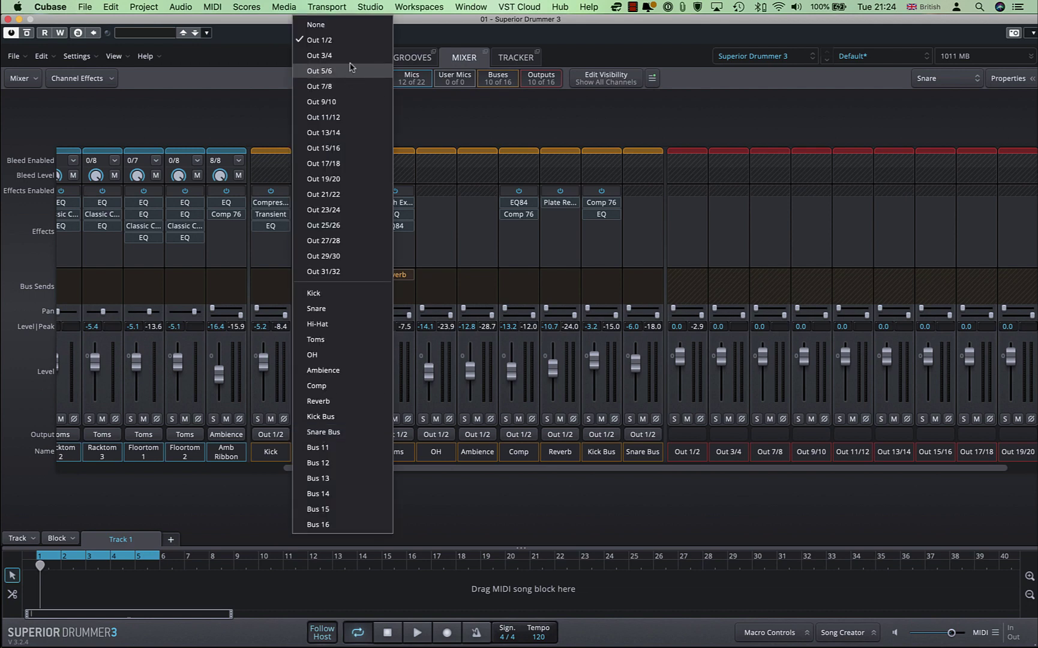
{"action": "left_click", "coordinate": [327, 54]}
- Route Hi-Hat, Toms, OH, Ambience, Comp and Reverb to Out 5/6 through Out 15/16
{"action": "left_click", "coordinate": [354, 435]}
{"action": "left_click", "coordinate": [353, 67]}
{"action": "left_click", "coordinate": [394, 434]}
{"action": "left_click", "coordinate": [394, 80]}
{"action": "left_click", "coordinate": [435, 434]}
{"action": "left_click", "coordinate": [435, 94]}
{"action": "left_click", "coordinate": [477, 435]}
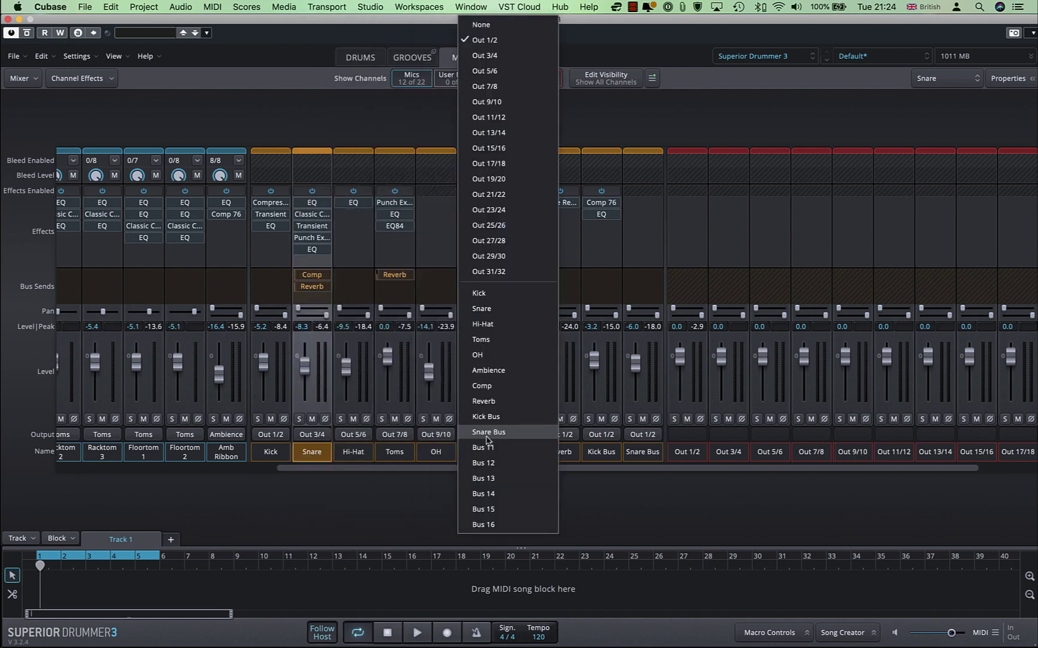
{"action": "left_click", "coordinate": [478, 107]}
- Send the Snare Bus to Out 3/4 and start the groove playing
{"action": "left_click", "coordinate": [643, 434]}
{"action": "left_click", "coordinate": [648, 54]}
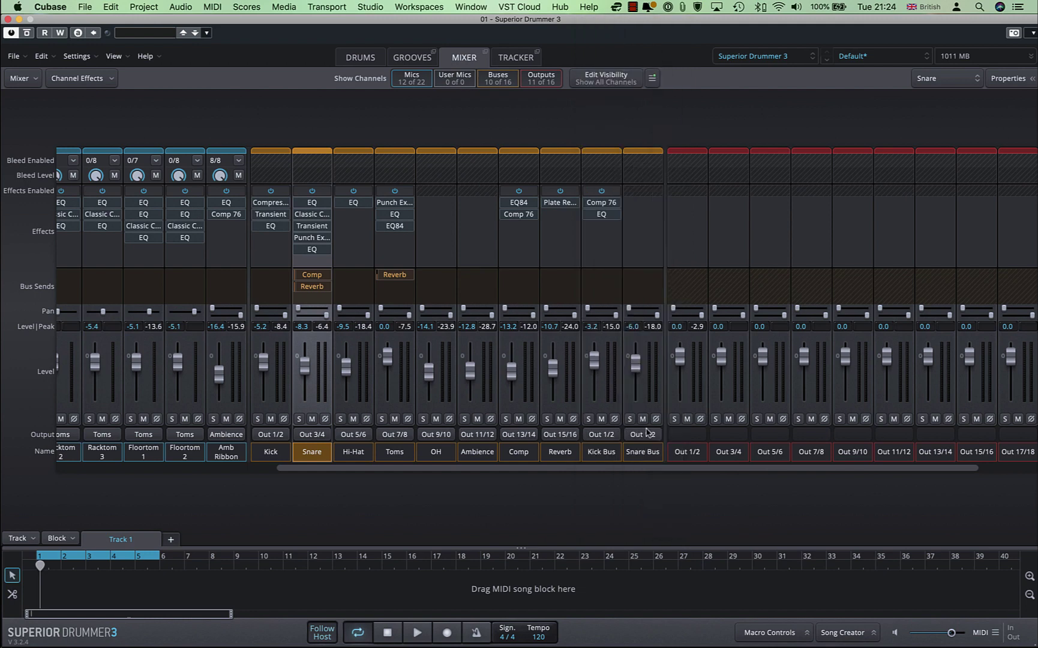
{"action": "key", "text": "space"}
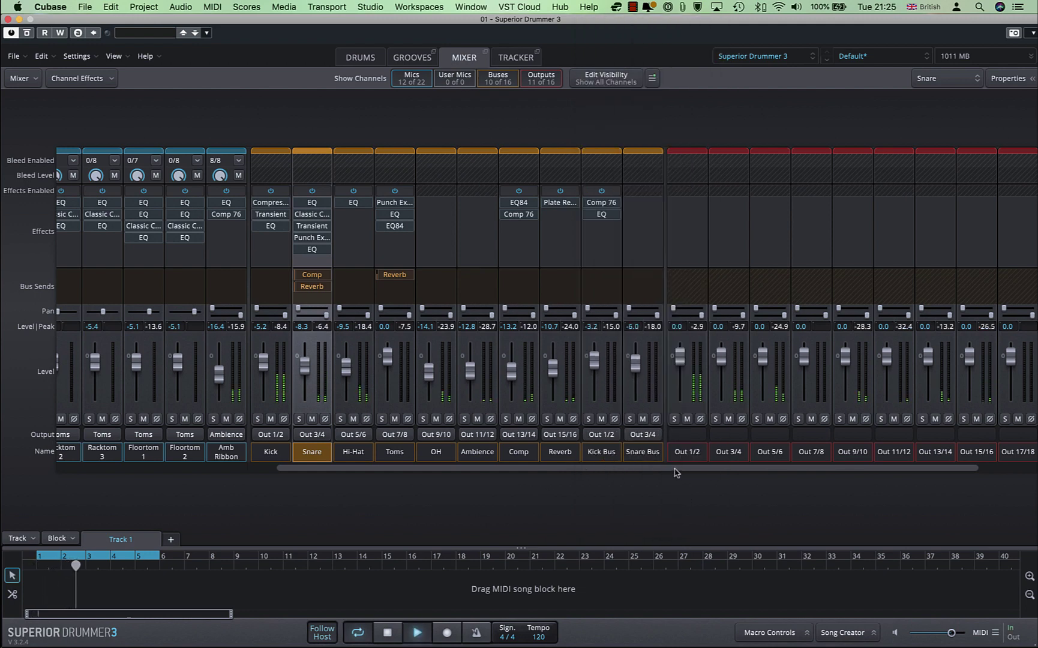
{"action": "left_click_drag", "start_coordinate": [678, 470], "coordinate": [785, 467]}
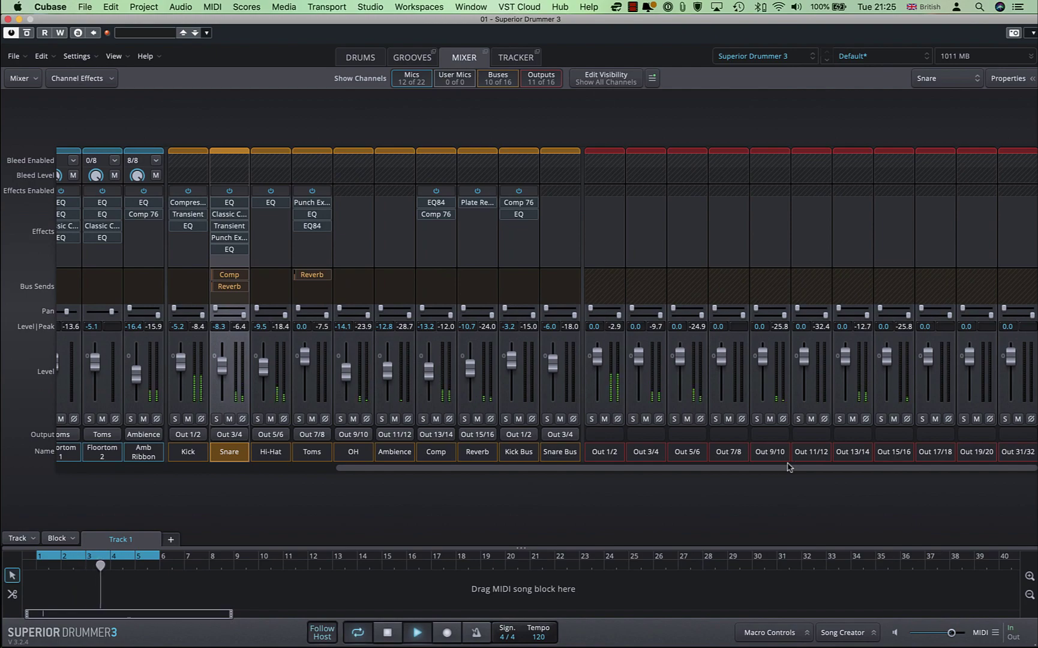
- Rename the outputs Kick, Snare, Hats, Toms, OH, Room, Parallel and Reverb, then audition playback
{"action": "double_click", "coordinate": [598, 452]}
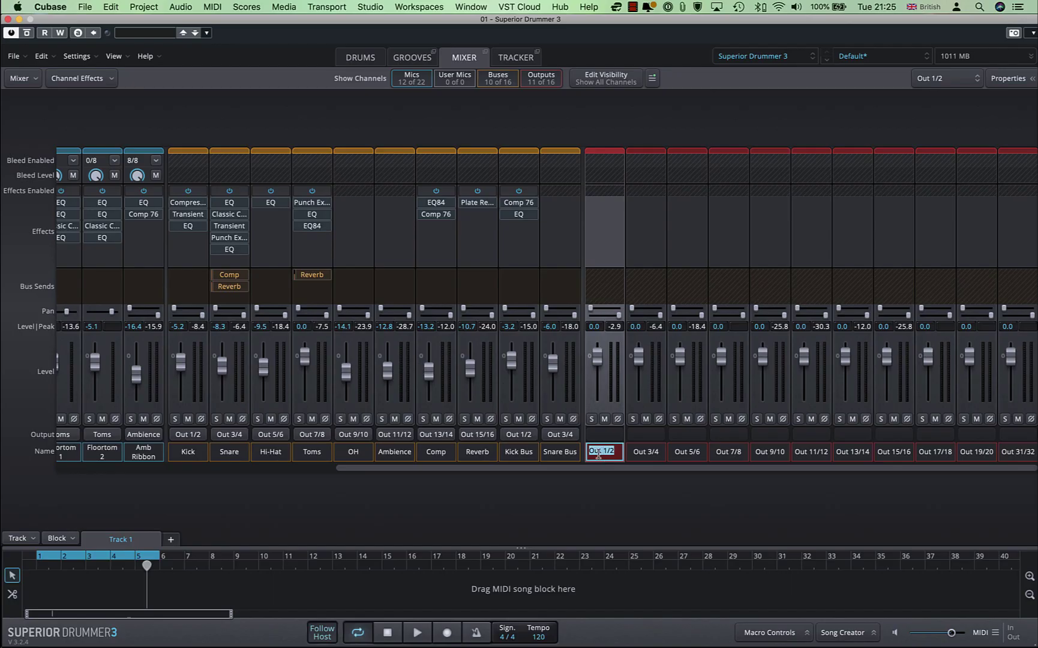
{"action": "type", "text": "Kick"}
{"action": "double_click", "coordinate": [645, 452]}
{"action": "double_click", "coordinate": [943, 452]}
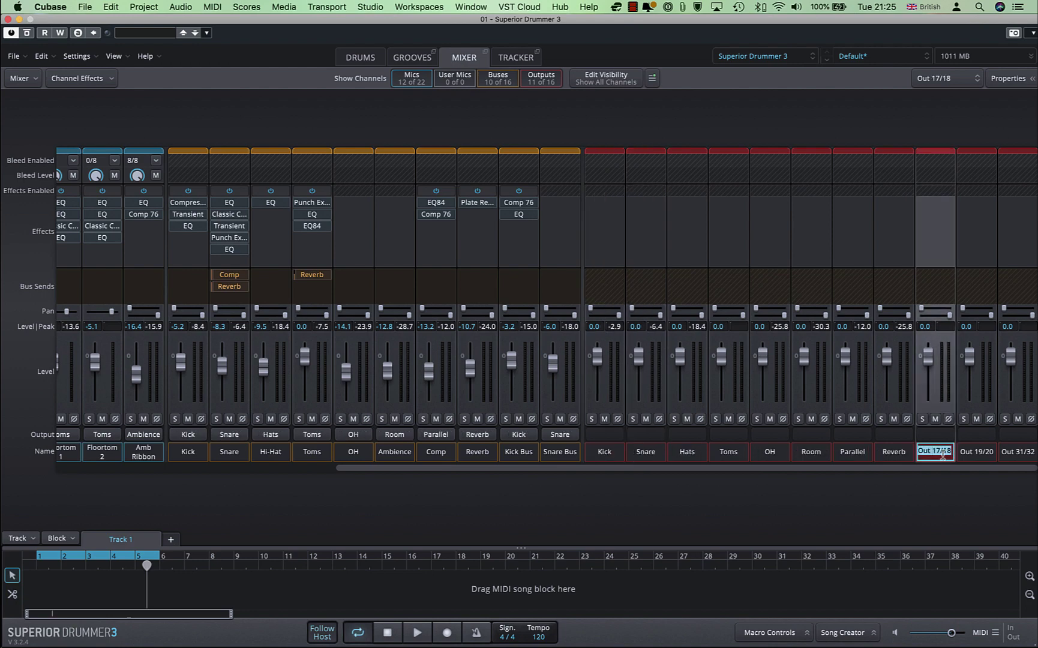
{"action": "left_click", "coordinate": [892, 487]}
{"action": "key", "text": "space"}
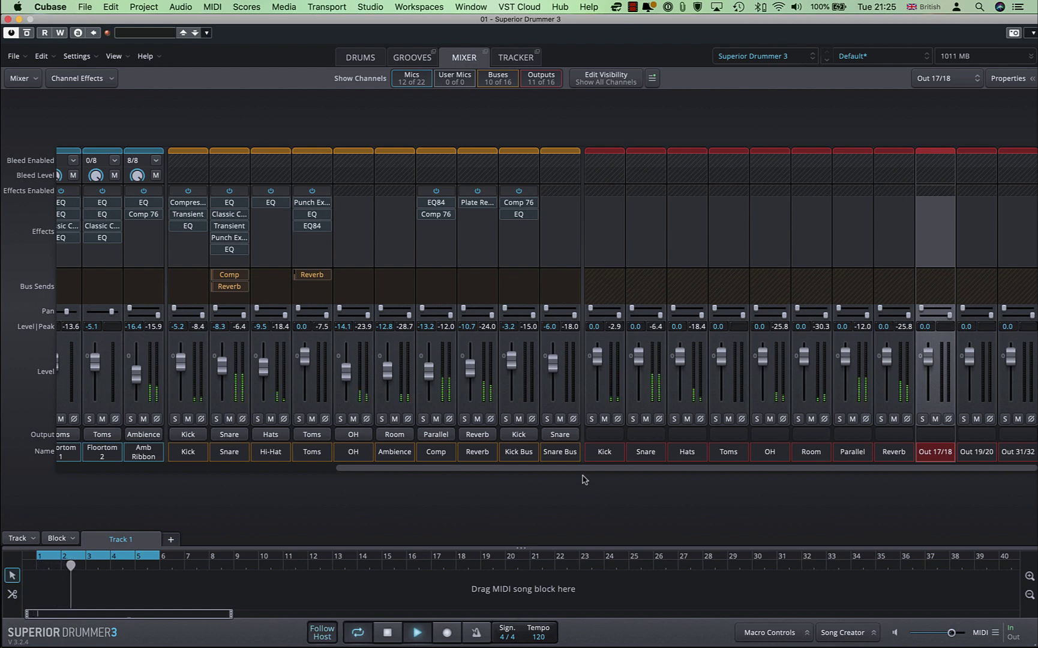
{"action": "key", "text": "space"}
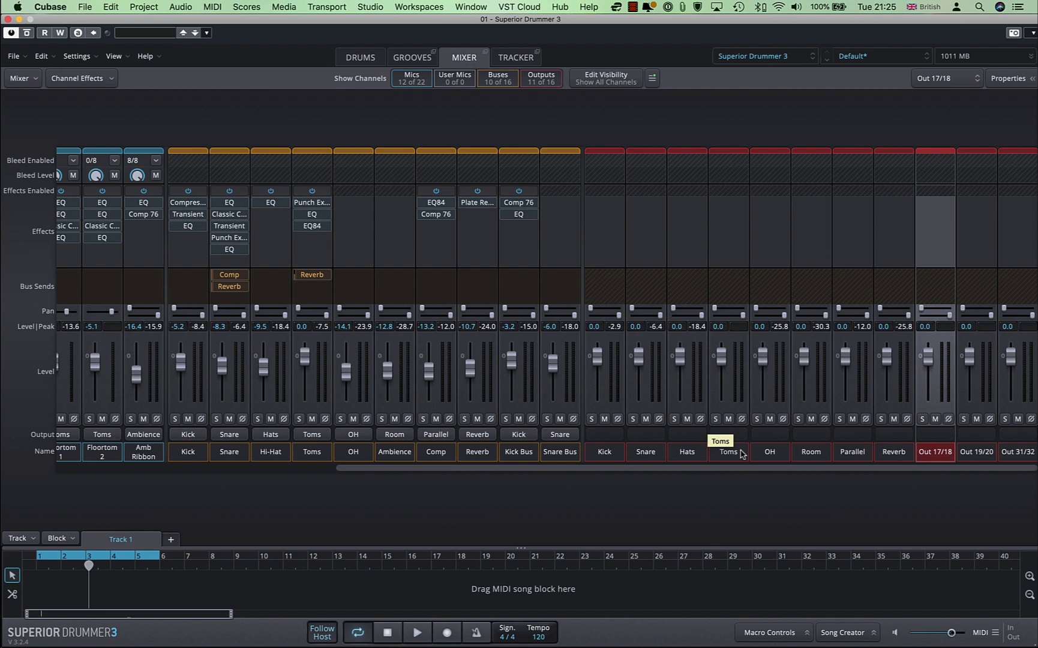
- Solo the Kick output during playback and check which output the Kick In mic feeds
{"action": "left_click", "coordinate": [591, 419]}
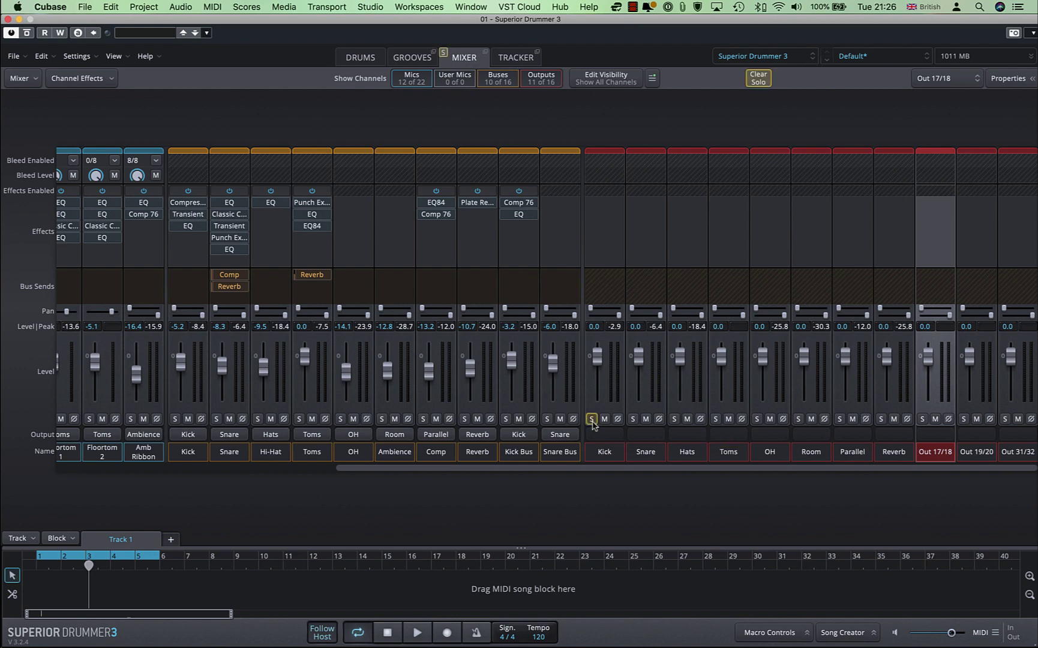
{"action": "key", "text": "space"}
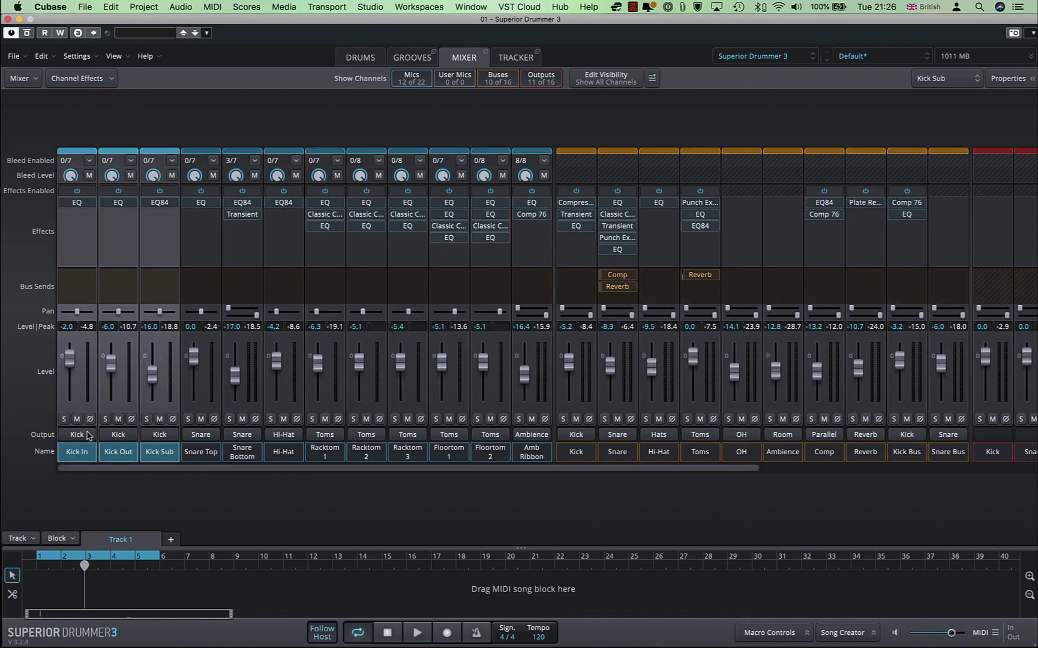
{"action": "left_click", "coordinate": [88, 435]}
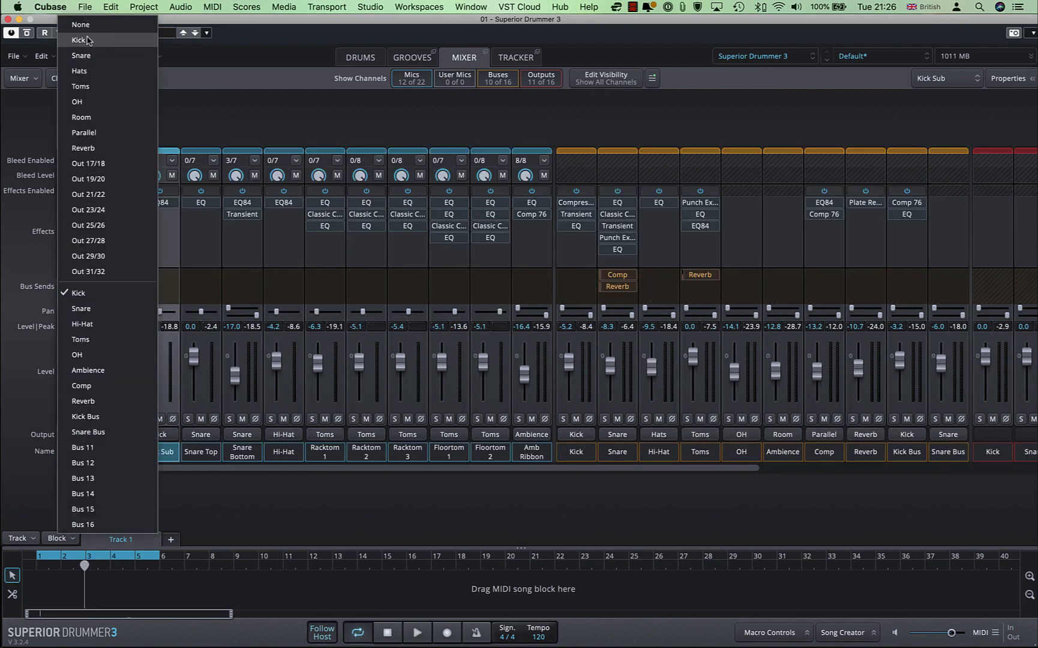
{"action": "key", "text": "Escape"}
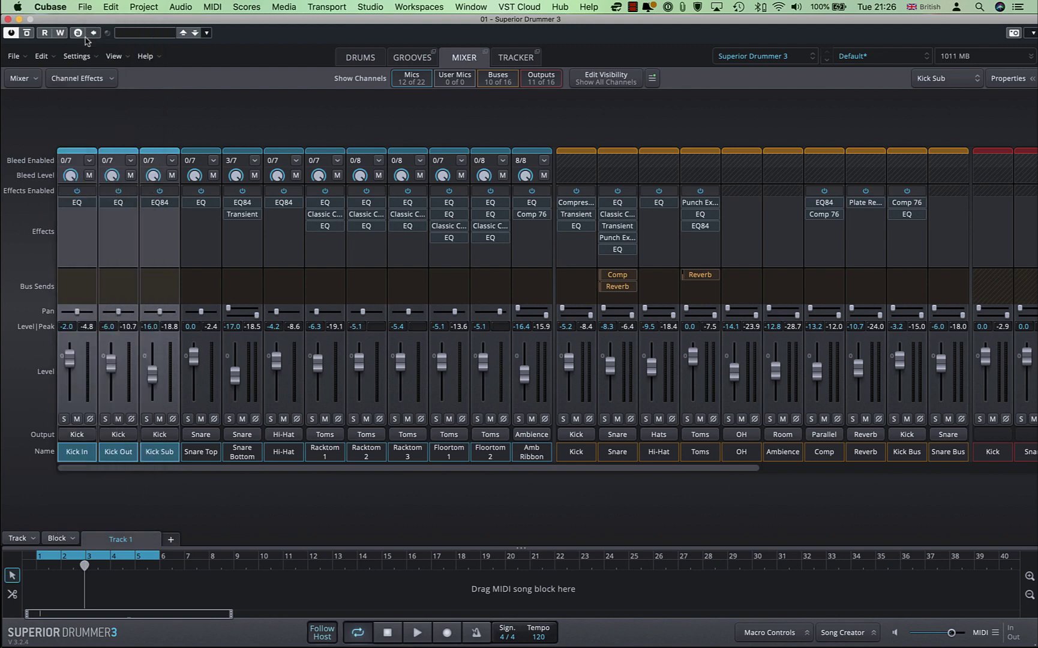
{"action": "left_click_drag", "start_coordinate": [481, 467], "coordinate": [644, 473]}
{"action": "key", "text": "space"}
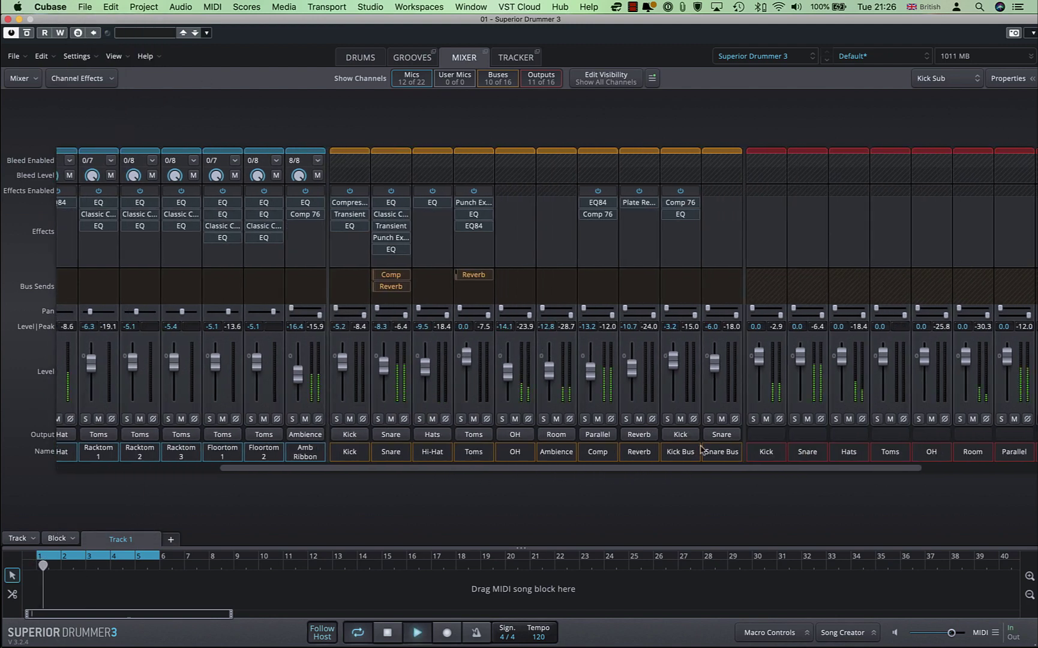
{"action": "left_click", "coordinate": [754, 419]}
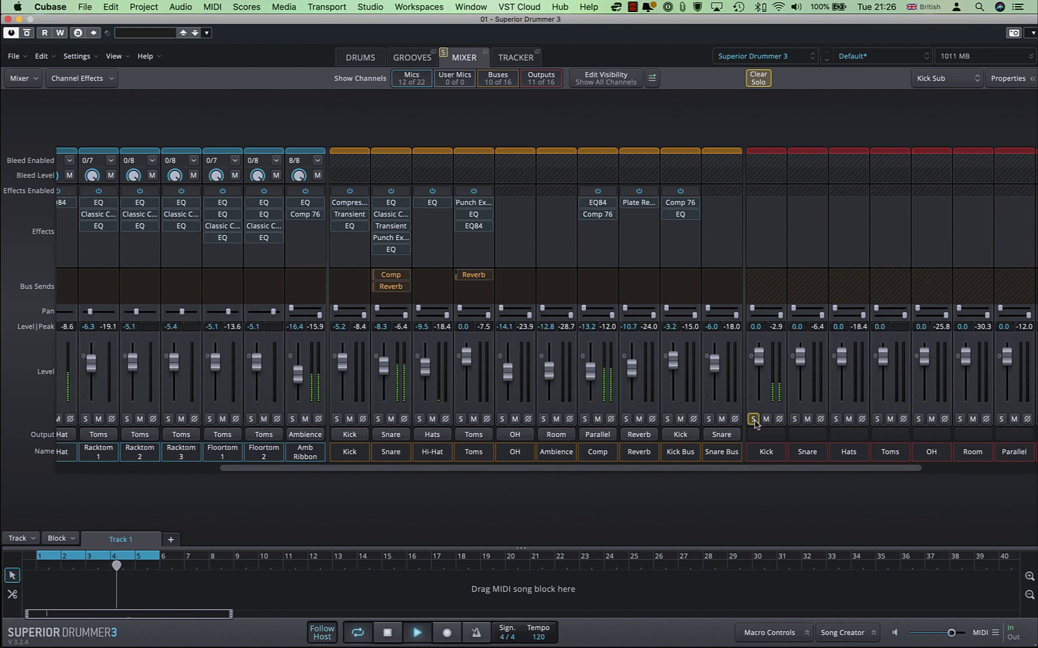
{"action": "key", "text": "space"}
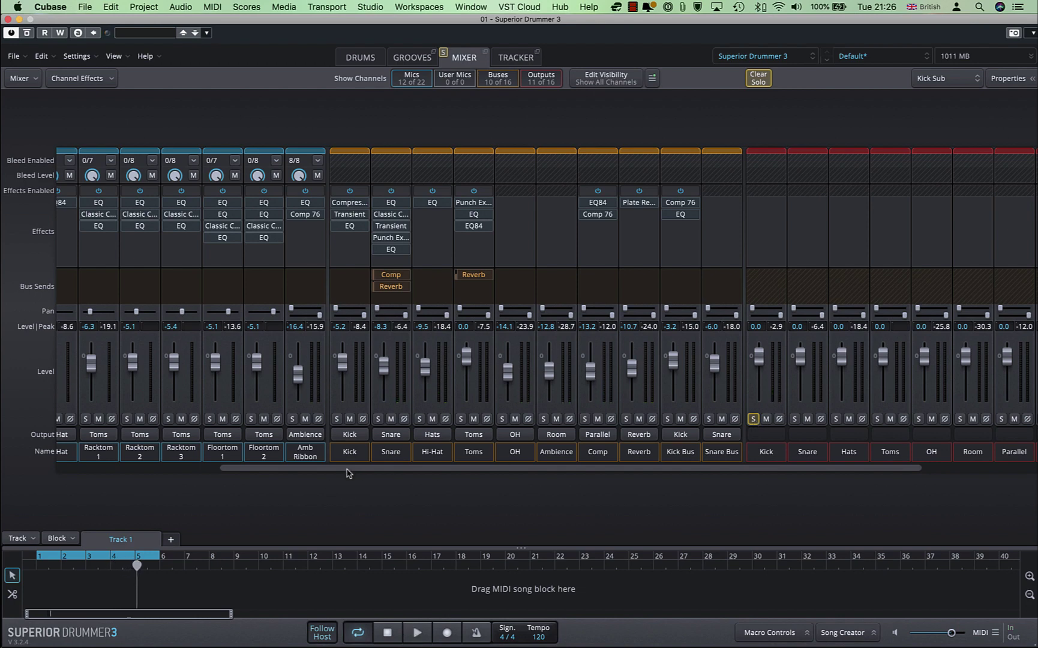
{"action": "left_click_drag", "start_coordinate": [347, 470], "coordinate": [236, 474]}
- Route Snare Top and Snare Bottom to the Snare output and solo the Snare output
{"action": "left_click", "coordinate": [132, 456]}
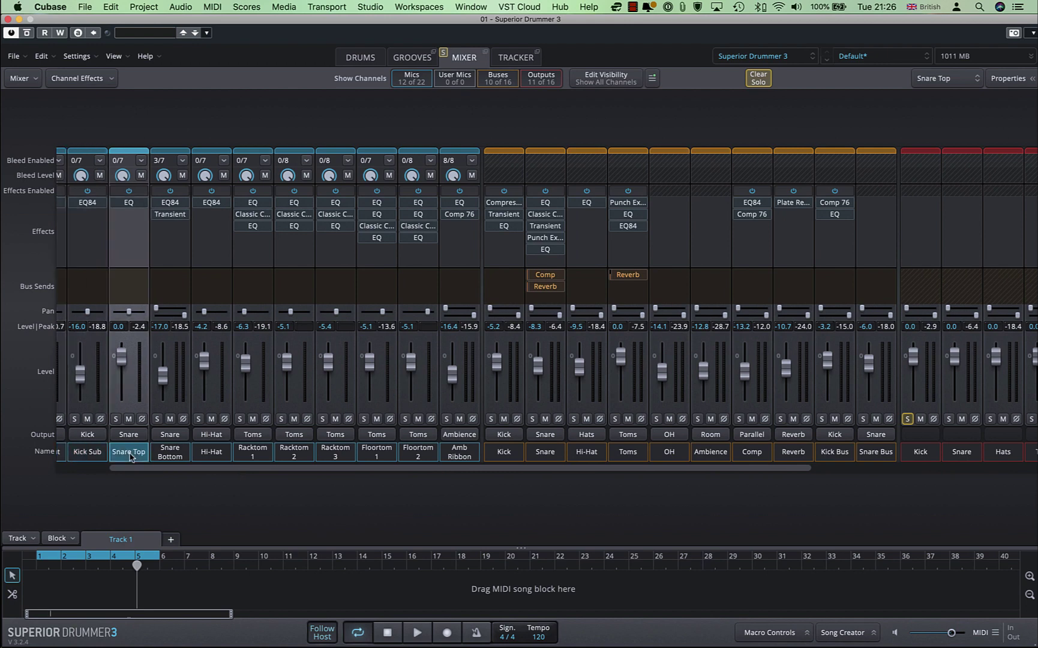
{"action": "left_click", "coordinate": [164, 458], "text": "shift"}
{"action": "left_click", "coordinate": [177, 436]}
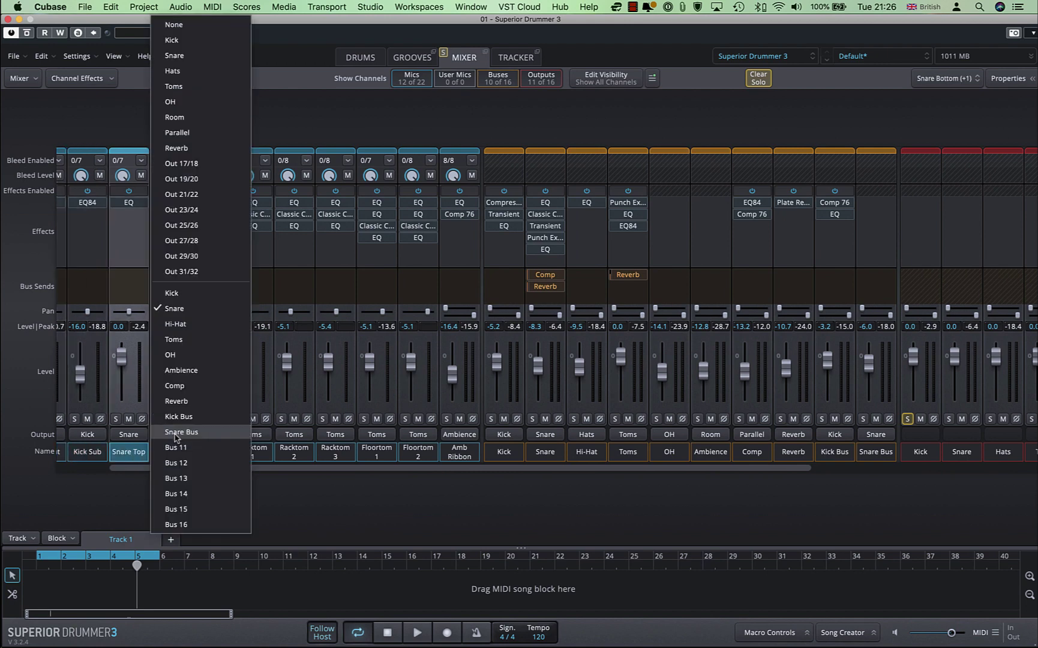
{"action": "left_click", "coordinate": [209, 60]}
{"action": "scroll", "coordinate": [783, 473], "scroll_direction": "right", "scroll_amount": 5}
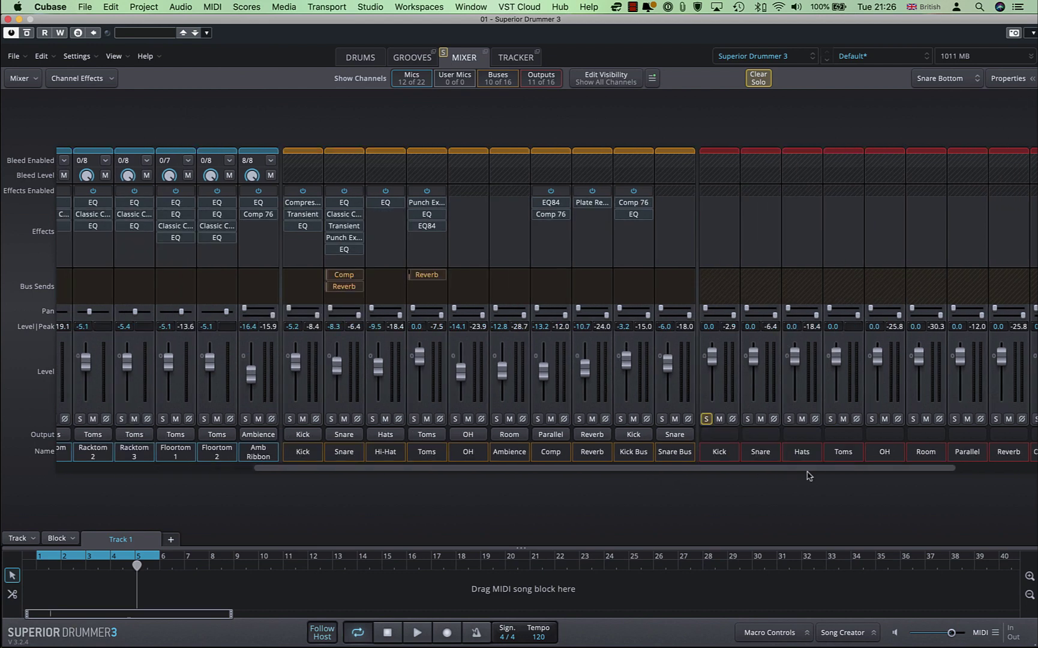
{"action": "left_click", "coordinate": [745, 419]}
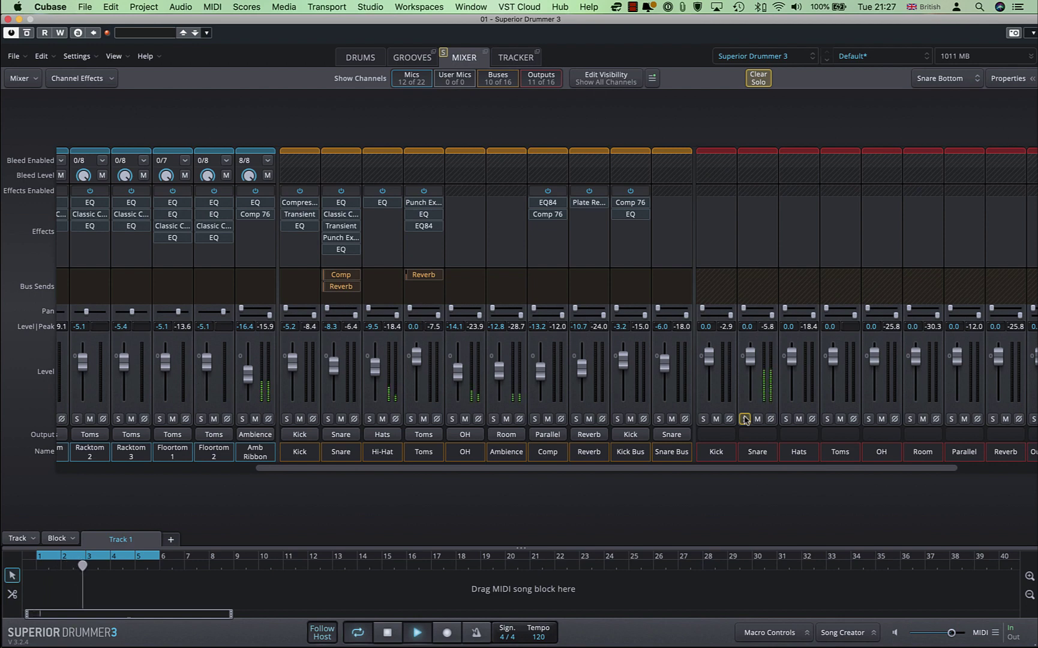
- Unsolo the Snare output during playback, stop, then open and close the Amb Ribbon EQ
{"action": "left_click_drag", "start_coordinate": [596, 470], "coordinate": [220, 314]}
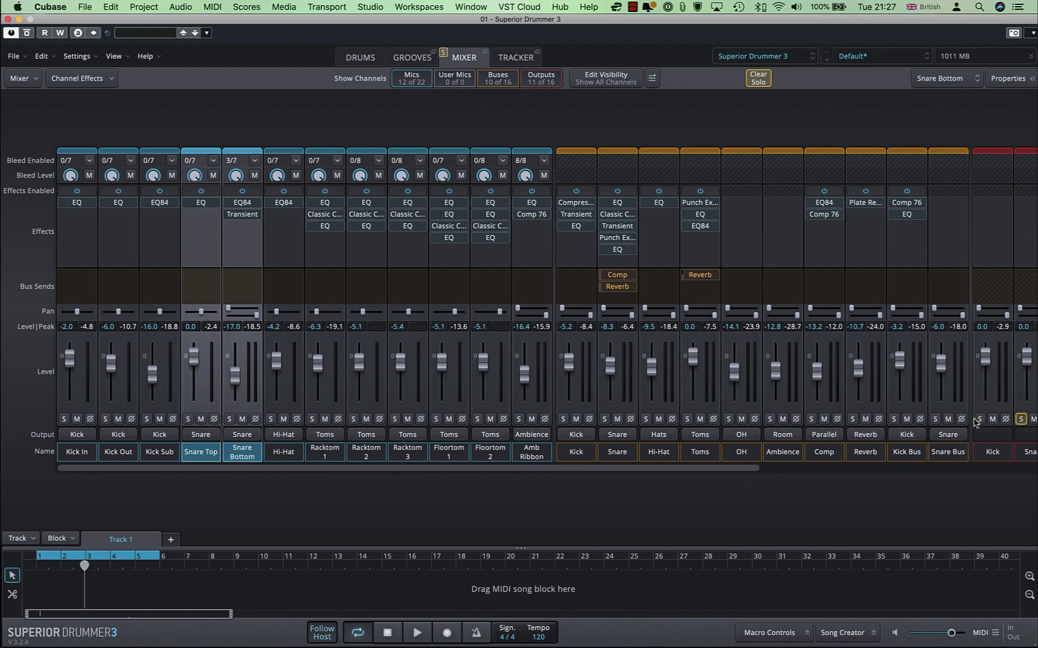
{"action": "left_click_drag", "start_coordinate": [733, 469], "coordinate": [894, 479]}
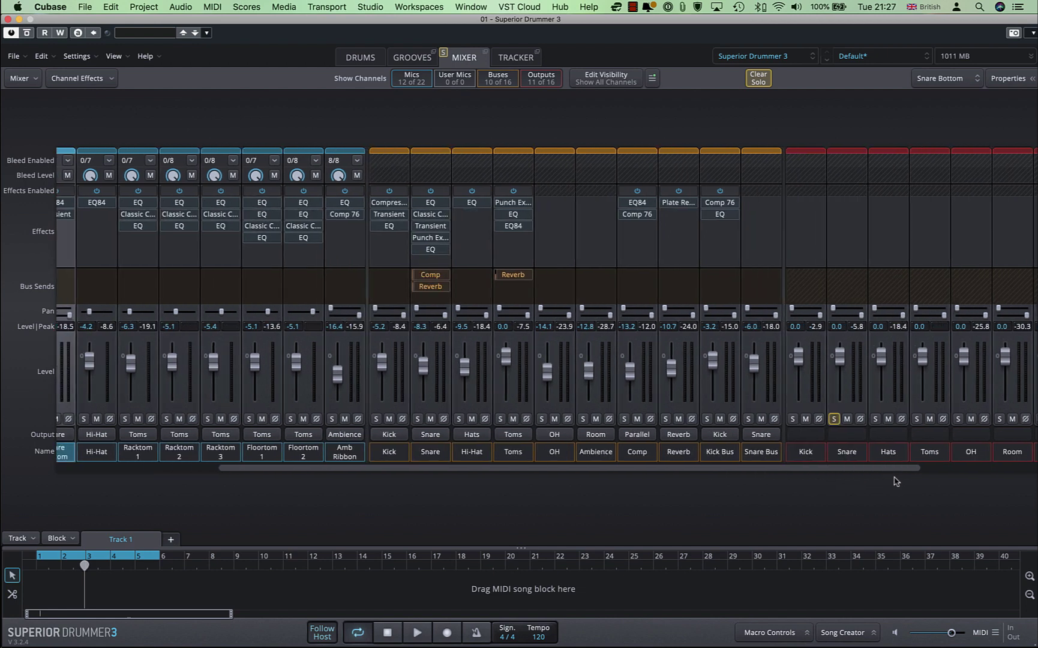
{"action": "key", "text": "space"}
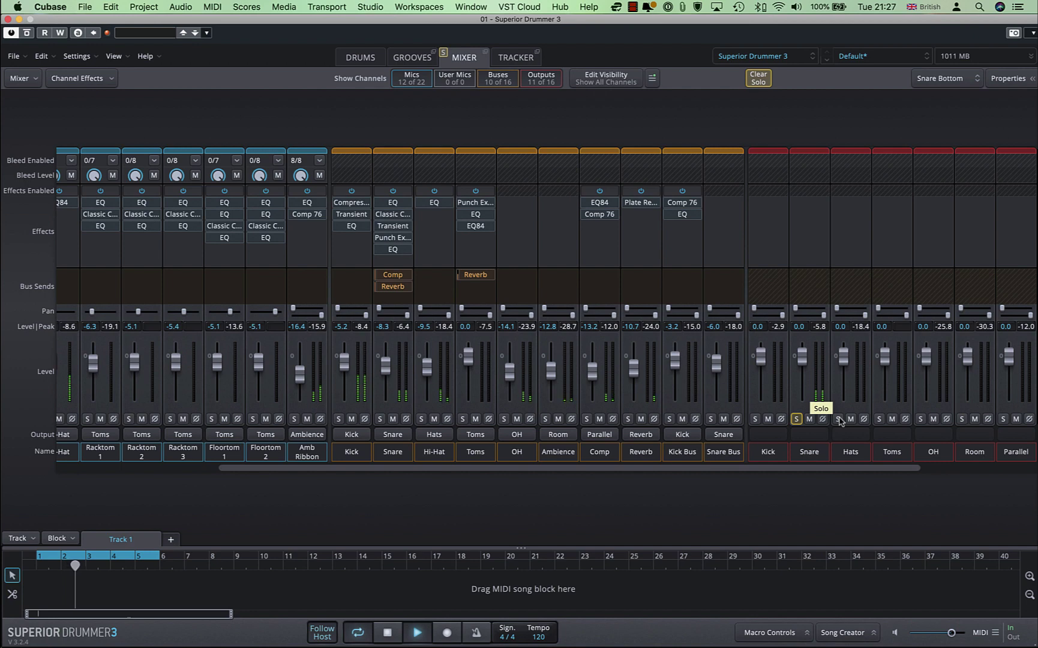
{"action": "left_click", "coordinate": [797, 419]}
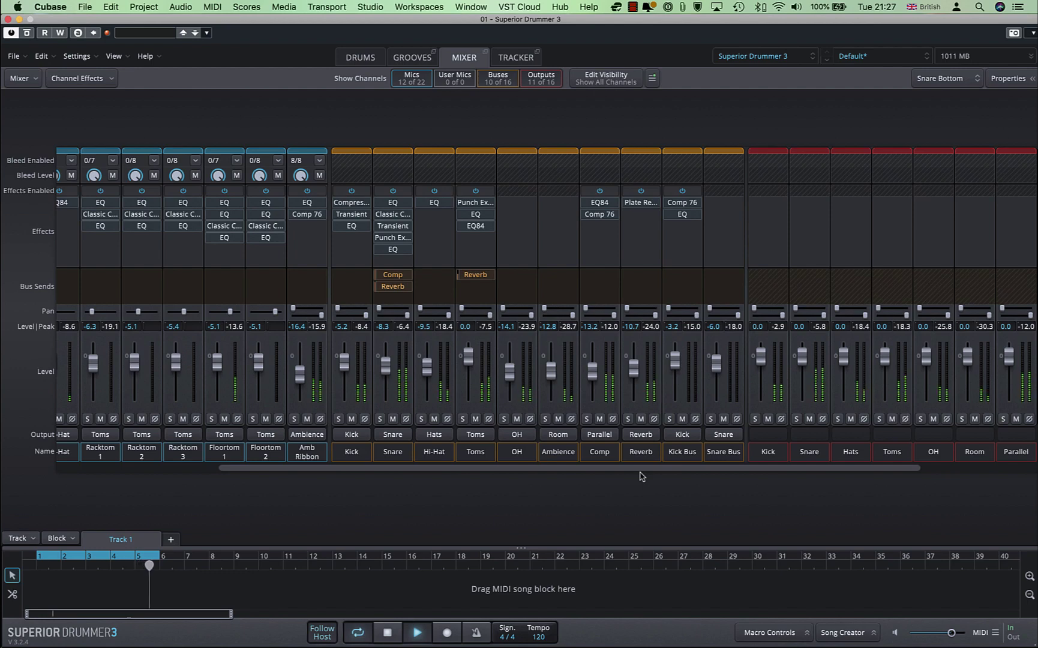
{"action": "key", "text": "space"}
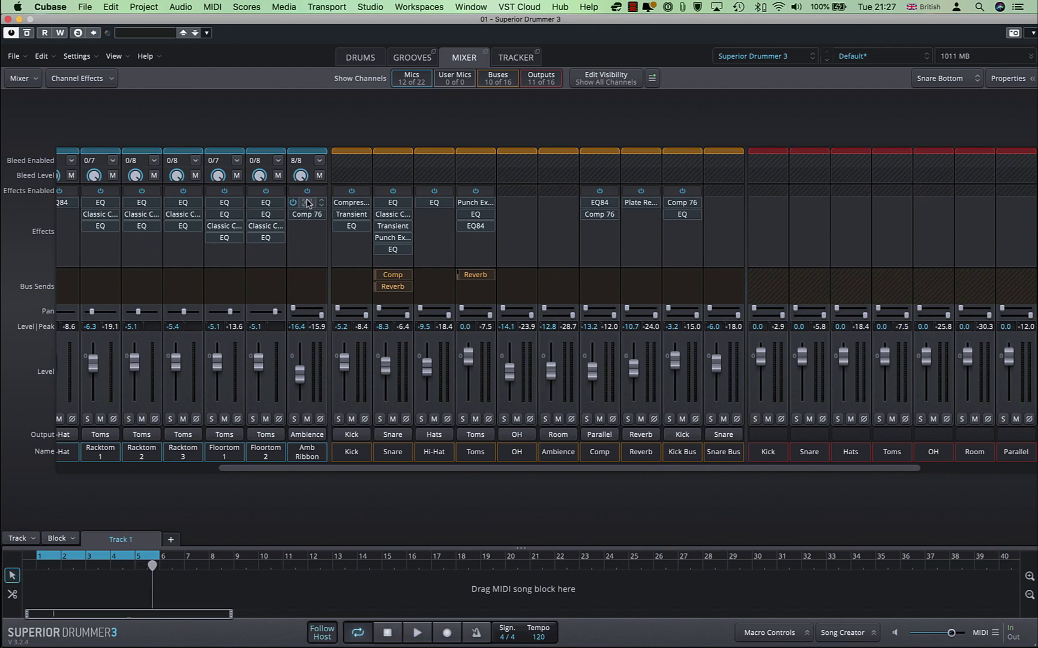
{"action": "left_click", "coordinate": [307, 203]}
{"action": "left_click", "coordinate": [638, 155]}
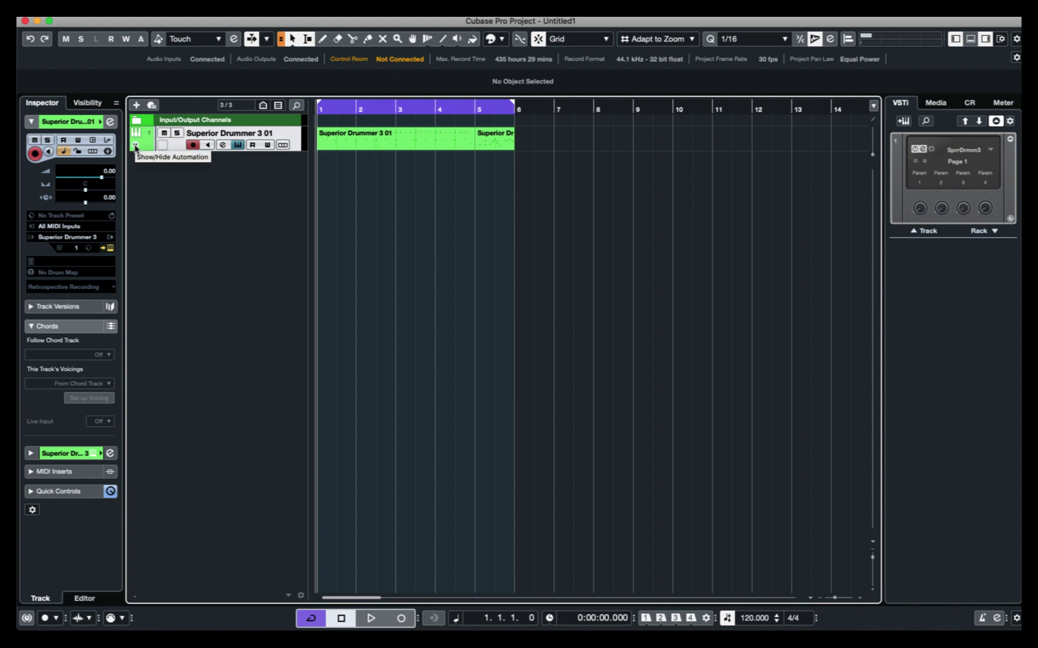
- Deactivate outputs S17/18 through S27/28, leaving only the eight drum output channels active
{"action": "left_click", "coordinate": [136, 145]}
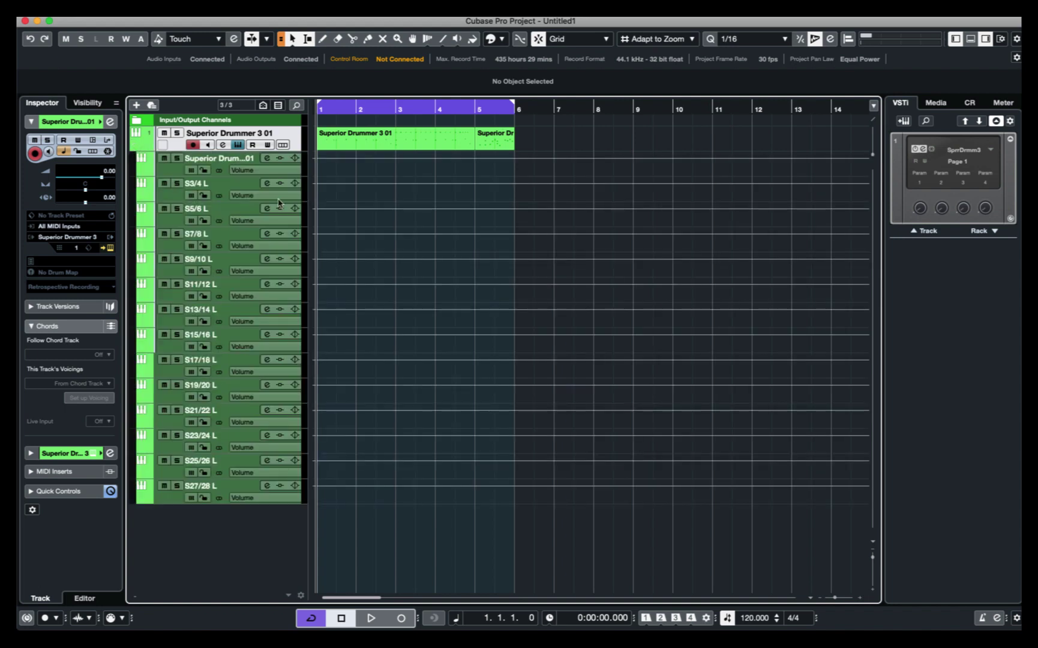
{"action": "key", "text": "space"}
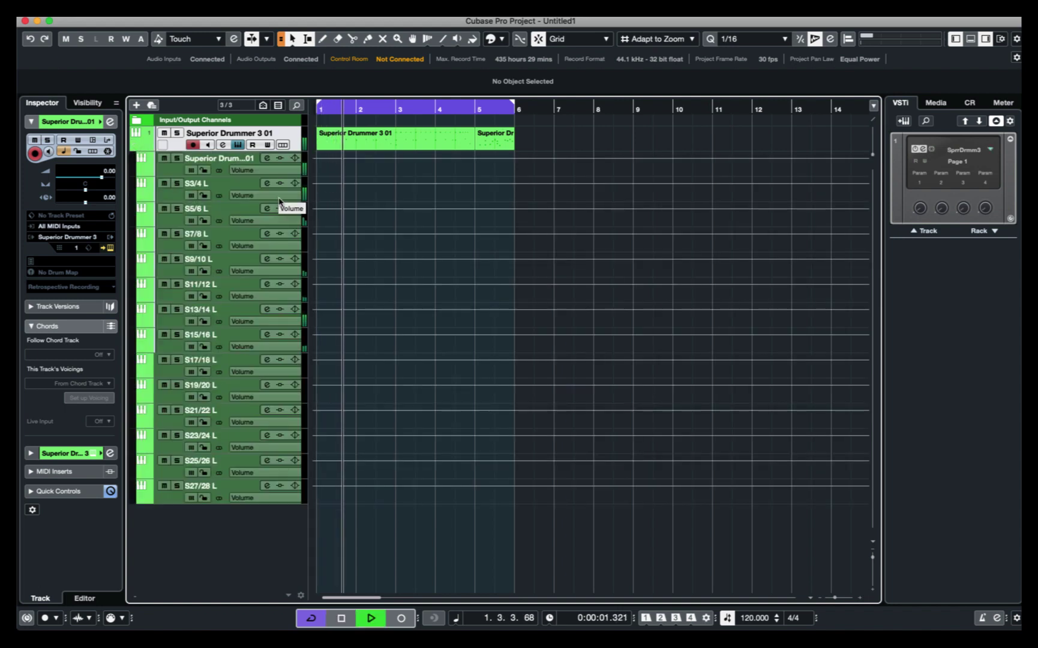
{"action": "left_click", "coordinate": [96, 237]}
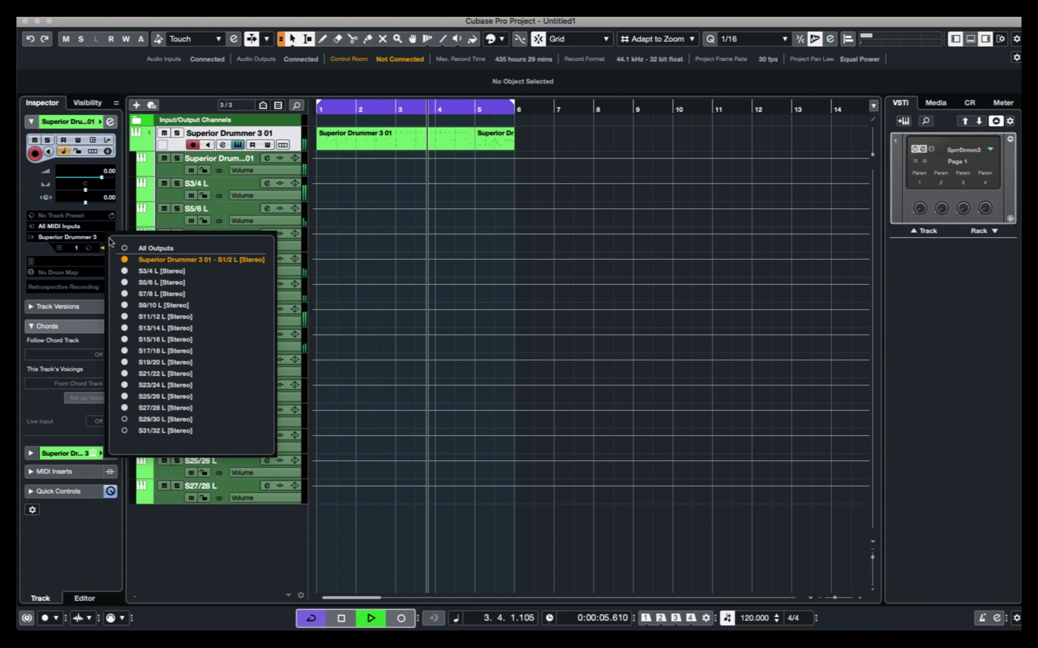
{"action": "left_click", "coordinate": [125, 362]}
{"action": "left_click", "coordinate": [124, 351]}
{"action": "left_click", "coordinate": [125, 373]}
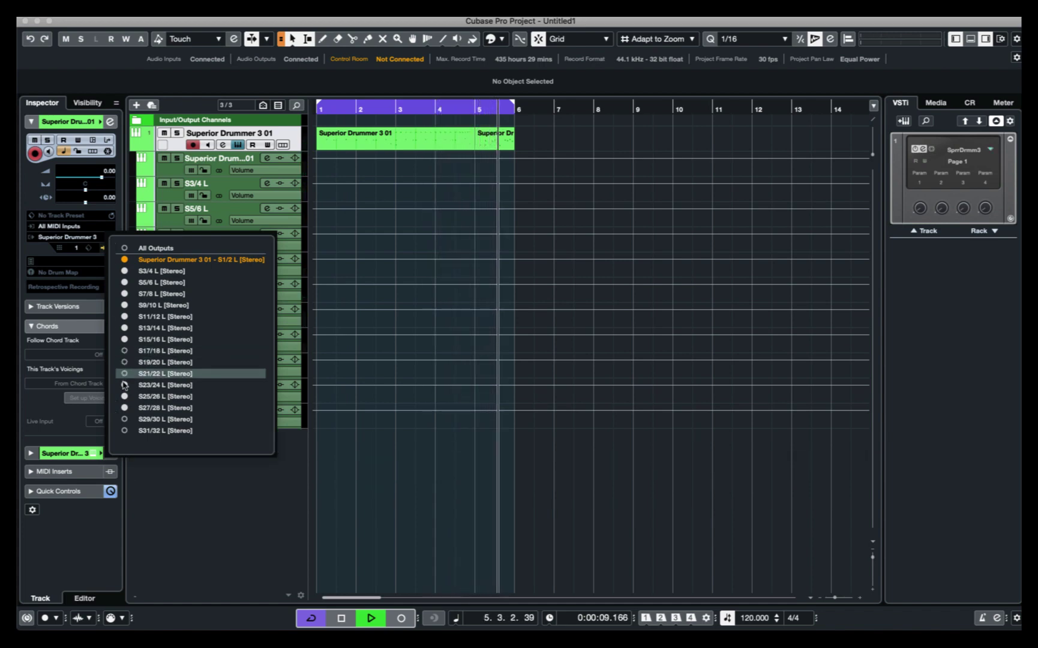
{"action": "left_click", "coordinate": [125, 385]}
{"action": "left_click", "coordinate": [125, 396]}
{"action": "left_click", "coordinate": [125, 407]}
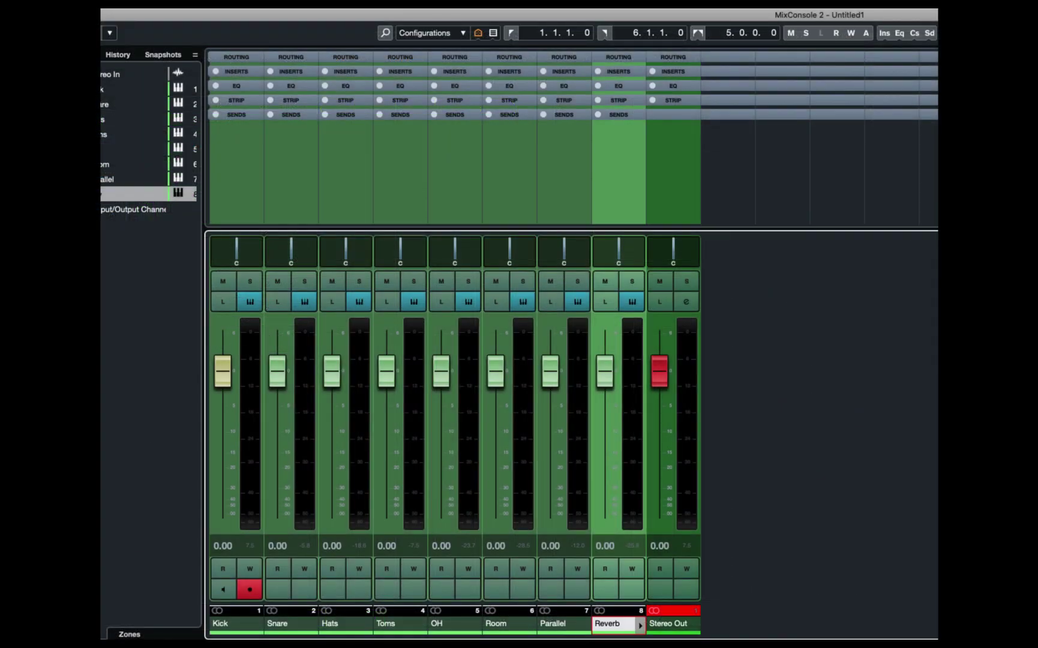
- Play the kit and watch the Kick, Snare, Hats, Toms, OH, Room, Parallel and Reverb meters
{"action": "key", "text": "space"}
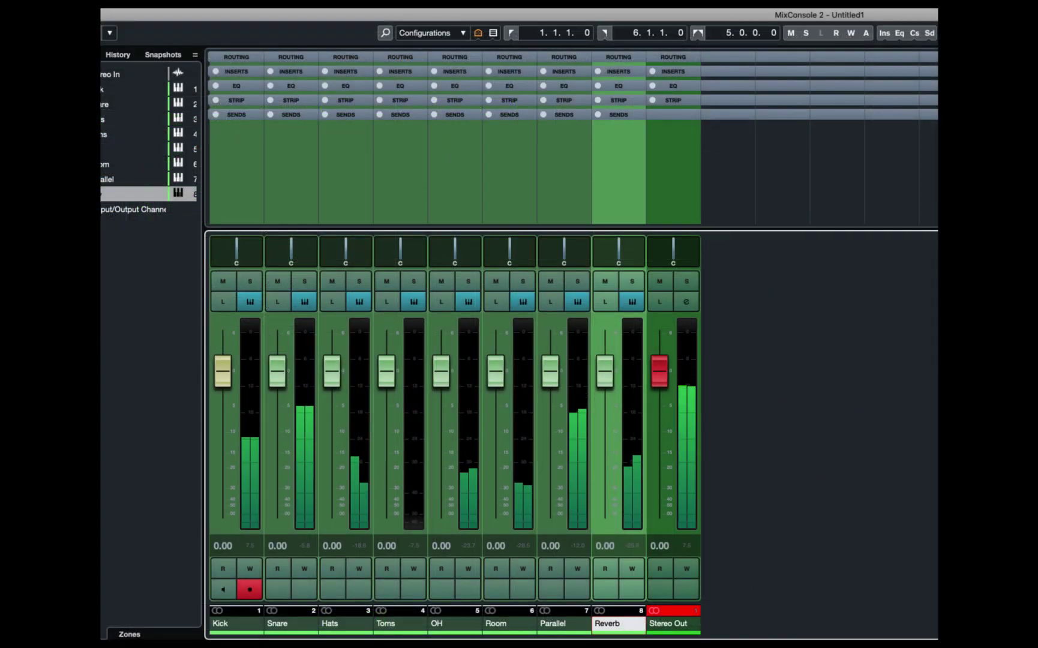